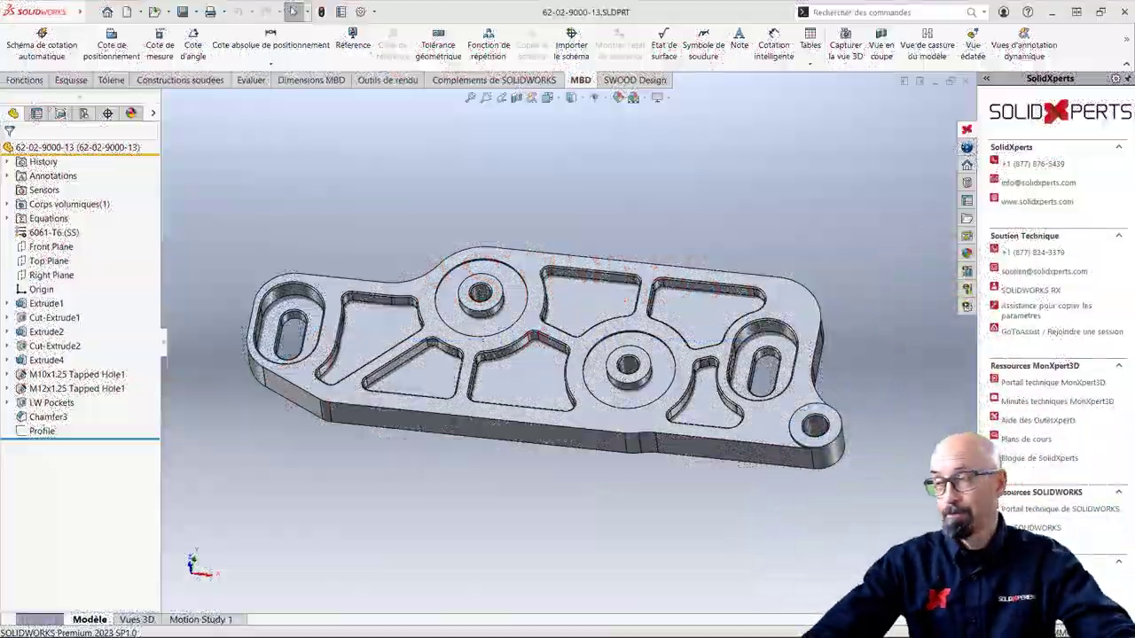
# Step: Show the plate's DimXpert annotation tree under Schéma10 and the saved 3D Views panel
pyautogui.moveTo(636, 192)
pyautogui.mouseDown(button='middle')
pyautogui.moveTo(612, 157)
pyautogui.moveTo(653, 183)
pyautogui.mouseUp(button='middle')
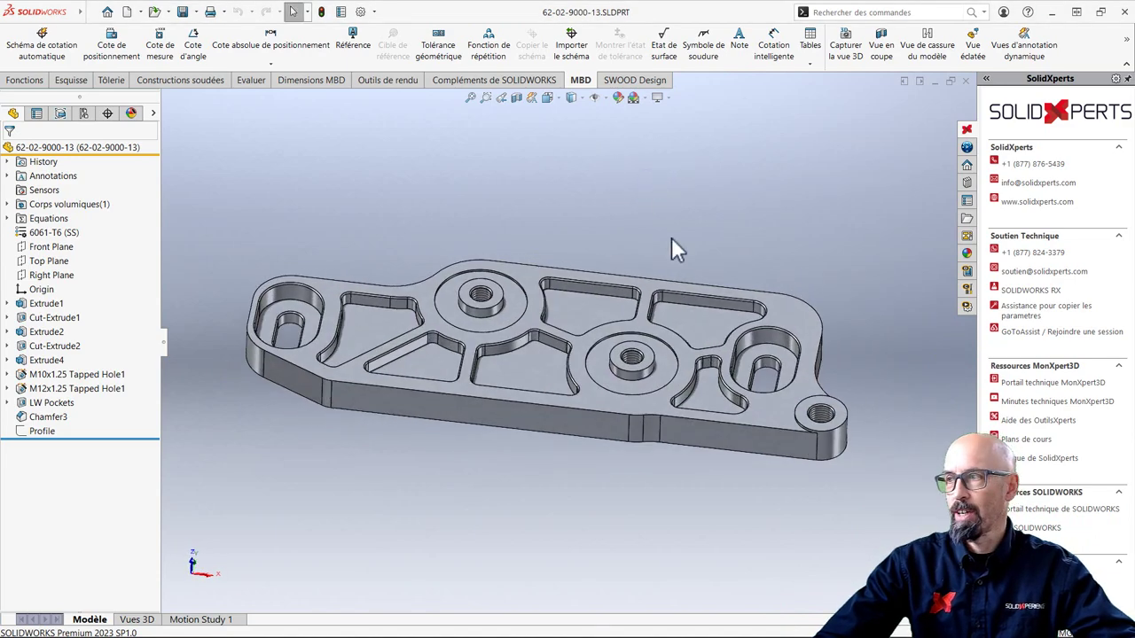
pyautogui.moveTo(671, 237)
pyautogui.mouseDown(button='middle')
pyautogui.moveTo(583, 367)
pyautogui.moveTo(511, 309)
pyautogui.moveTo(544, 334)
pyautogui.mouseUp(button='middle')
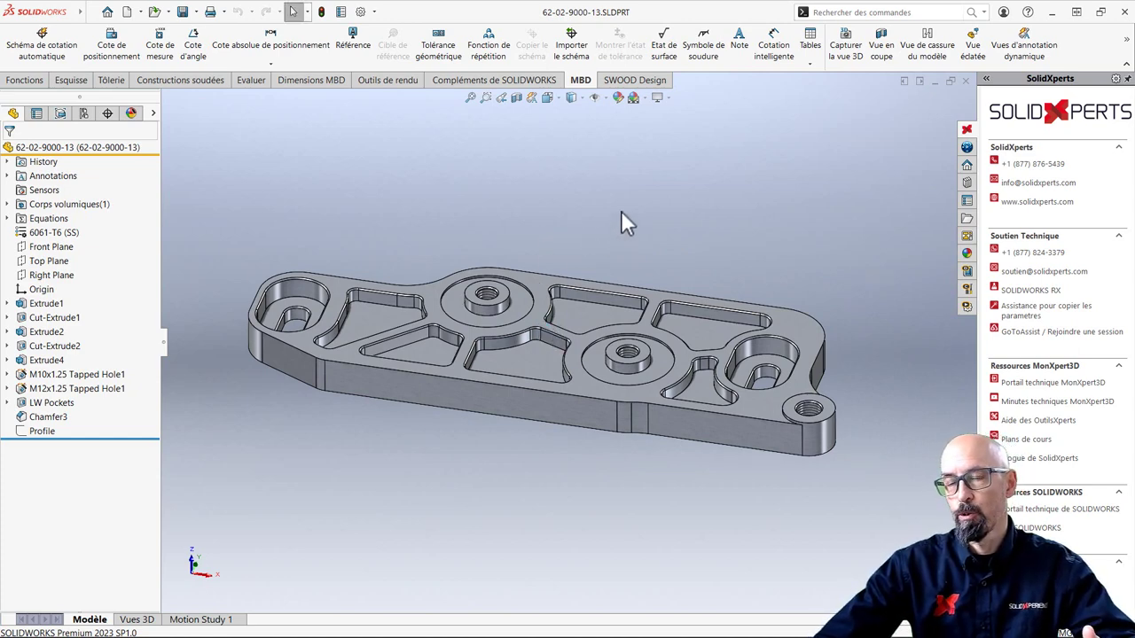
pyautogui.click(108, 116)
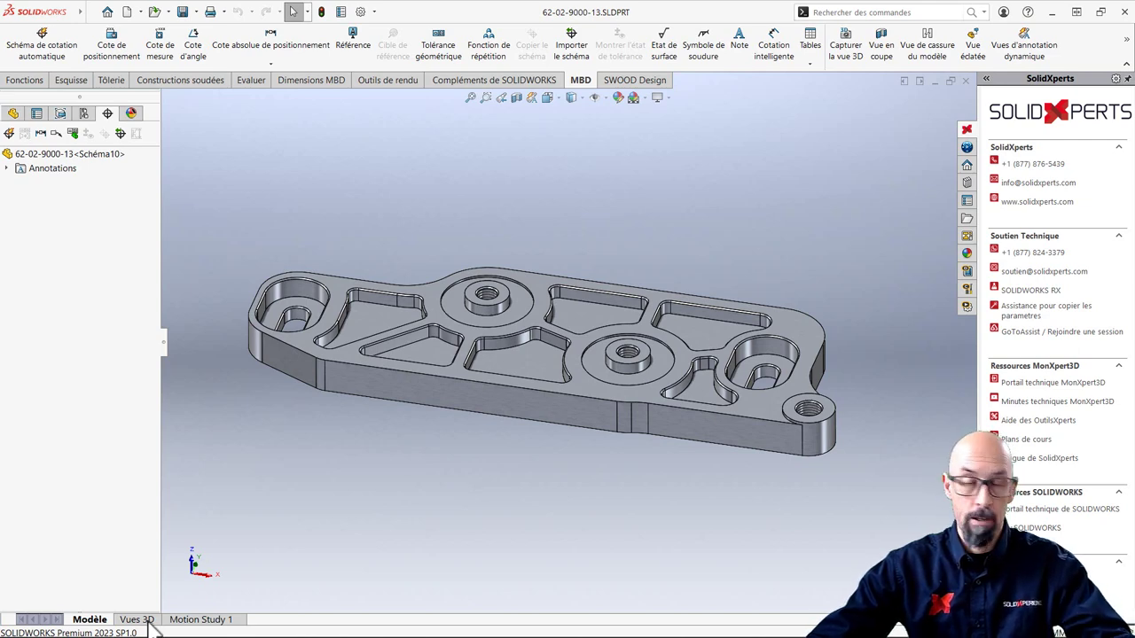
pyautogui.click(137, 620)
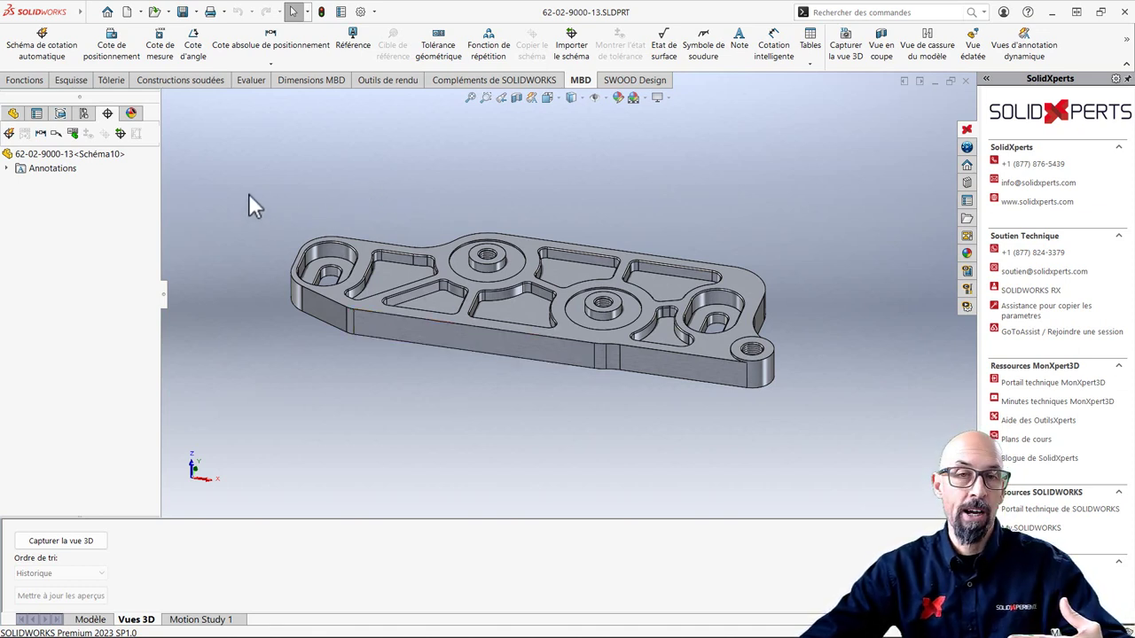
# Step: Start a Schéma de cotation automatique for the plate and orbit to its underside
pyautogui.click(44, 51)
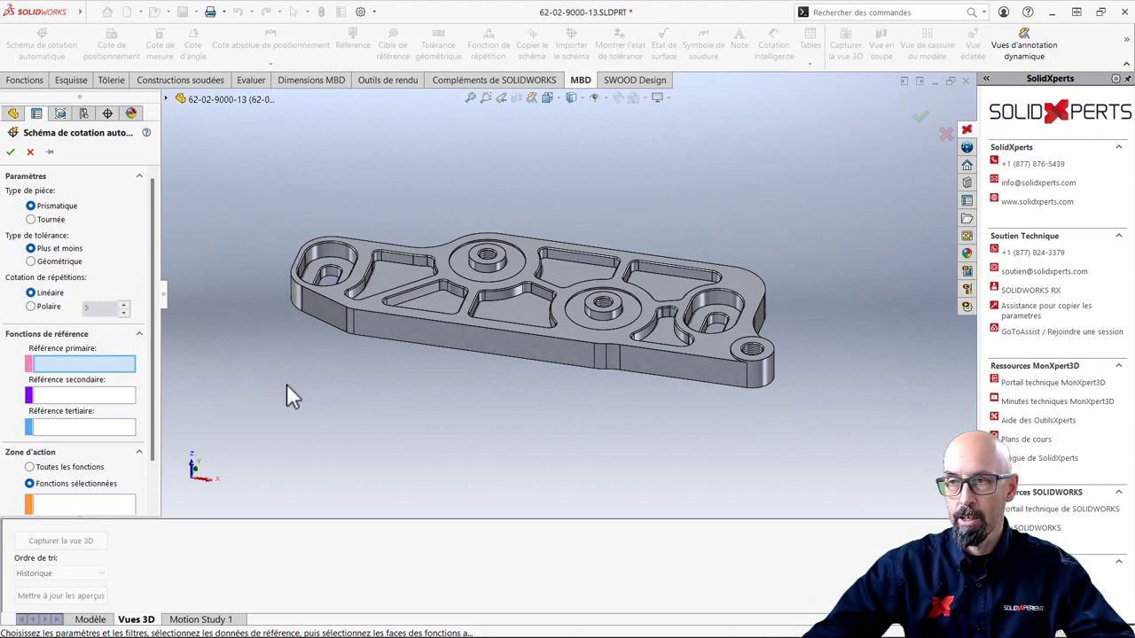
pyautogui.moveTo(286, 383); pyautogui.dragTo(333, 260, button='middle')
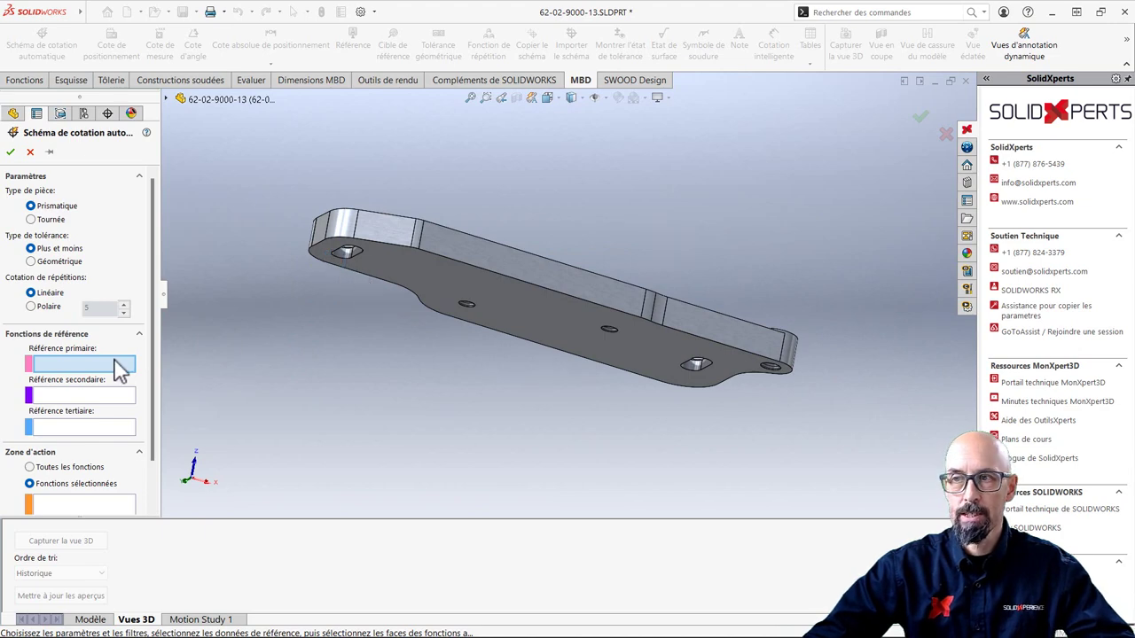
# Step: Set the bottom, front and left end faces as primary, secondary and tertiary references Plan1–Plan3
pyautogui.click(470, 301)
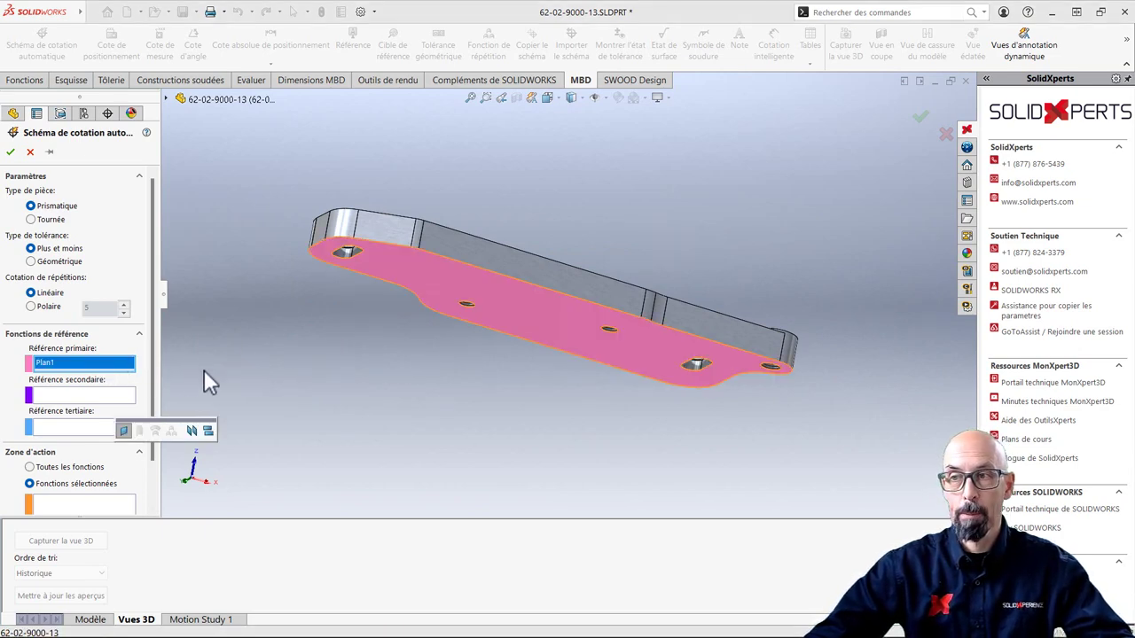
pyautogui.moveTo(431, 372); pyautogui.dragTo(430, 479, button='middle')
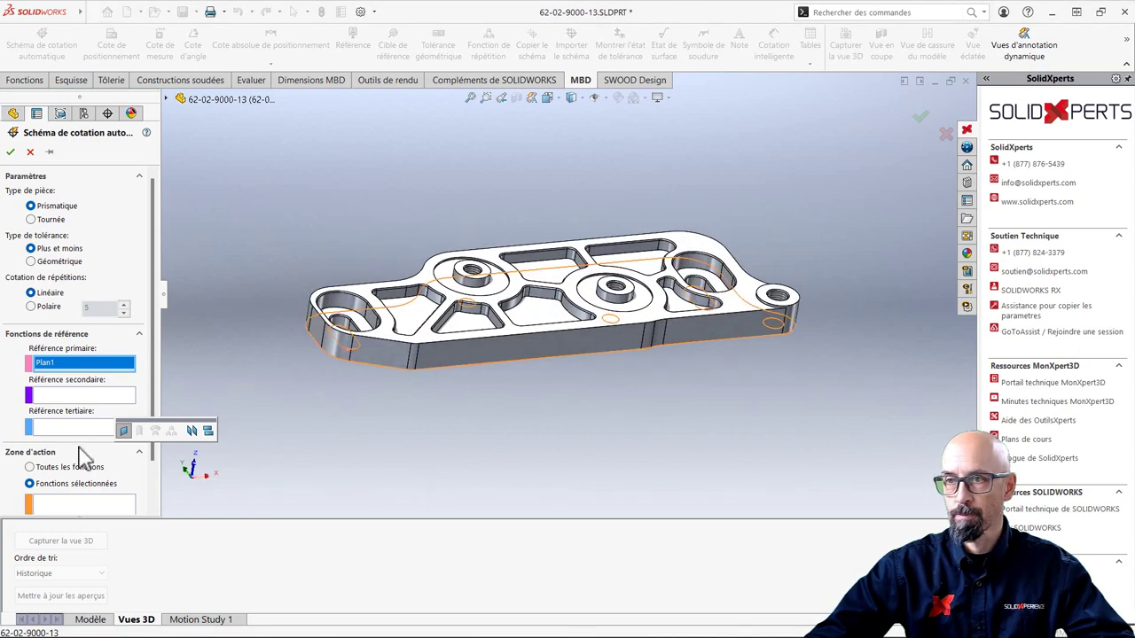
pyautogui.click(76, 396)
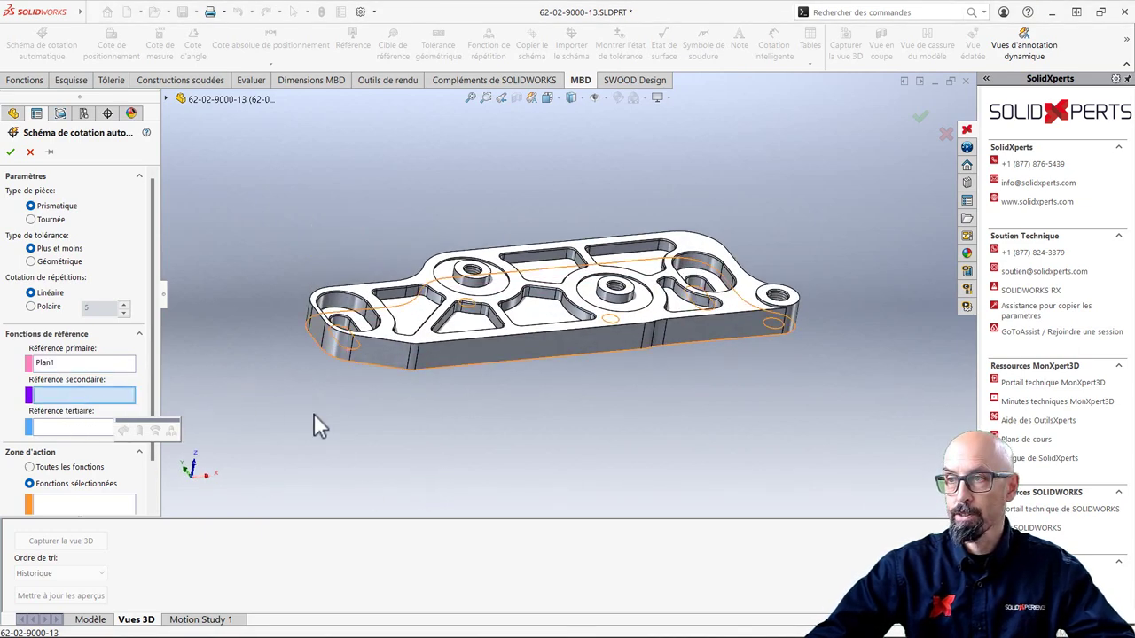
pyautogui.click(518, 351)
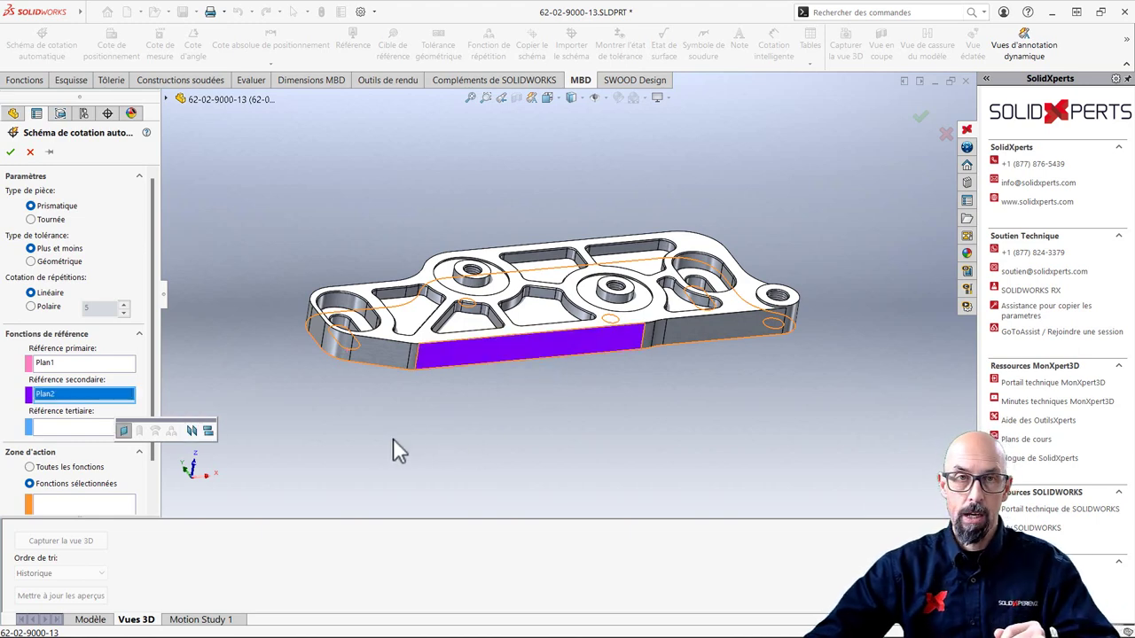
pyautogui.click(99, 428)
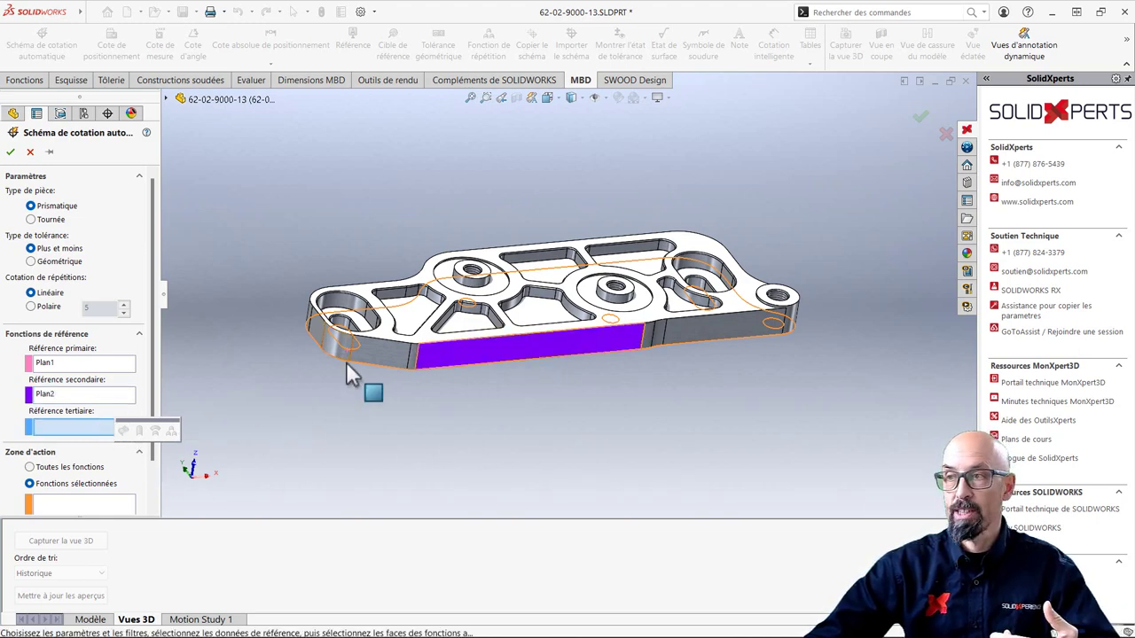
pyautogui.click(319, 329)
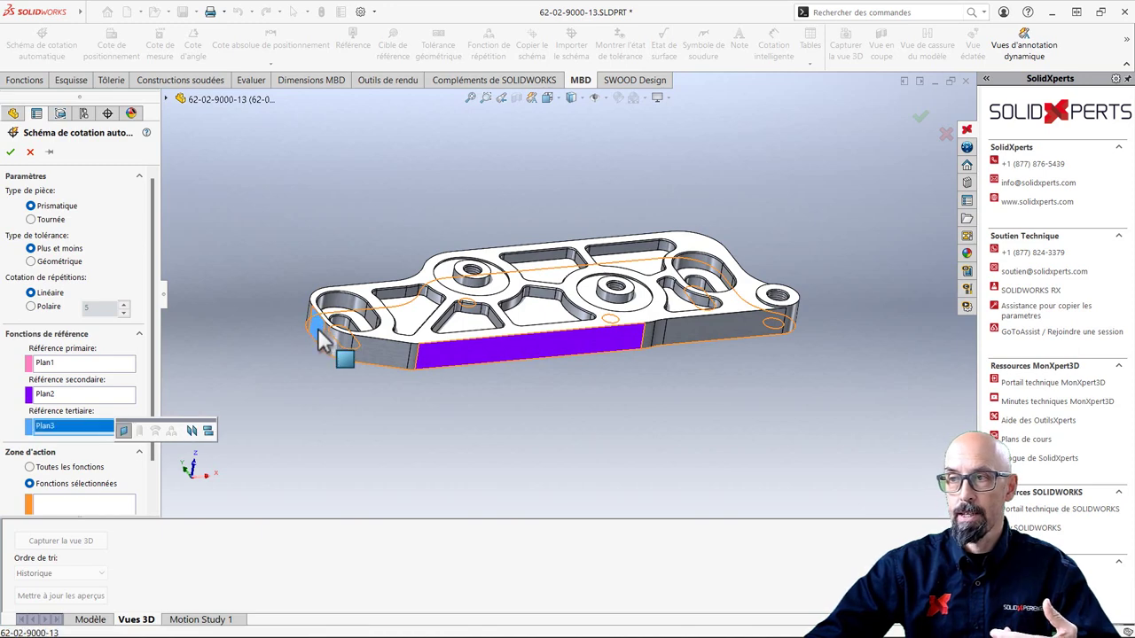
pyautogui.moveTo(152, 227); pyautogui.dragTo(160, 284)
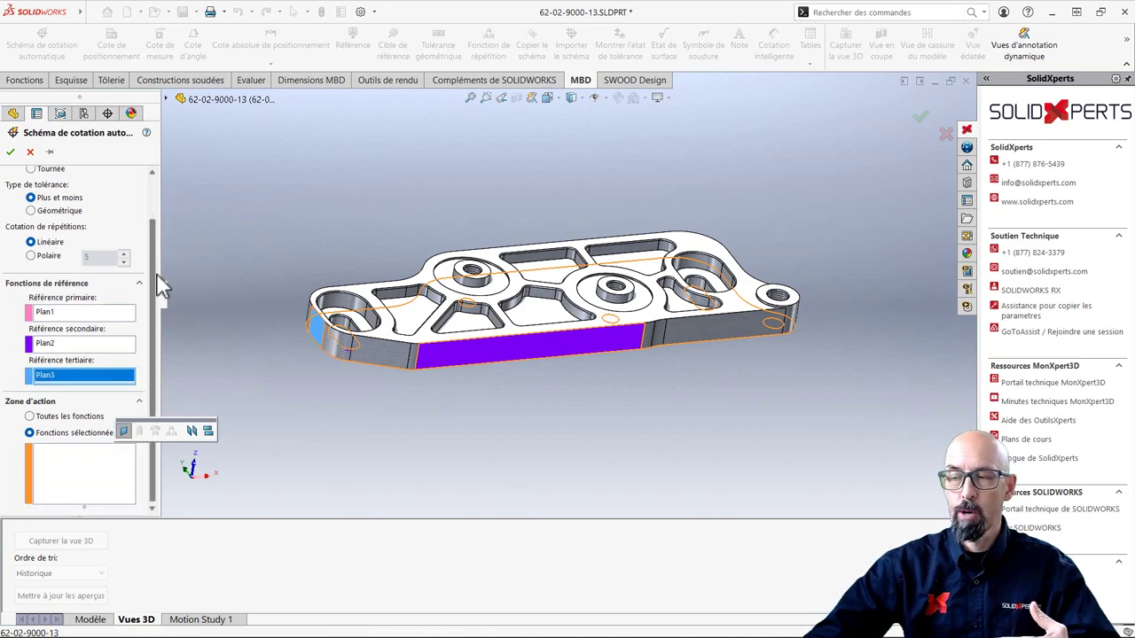
pyautogui.moveTo(172, 435)
pyautogui.mouseDown()
pyautogui.moveTo(251, 238)
pyautogui.moveTo(227, 226)
pyautogui.mouseUp()
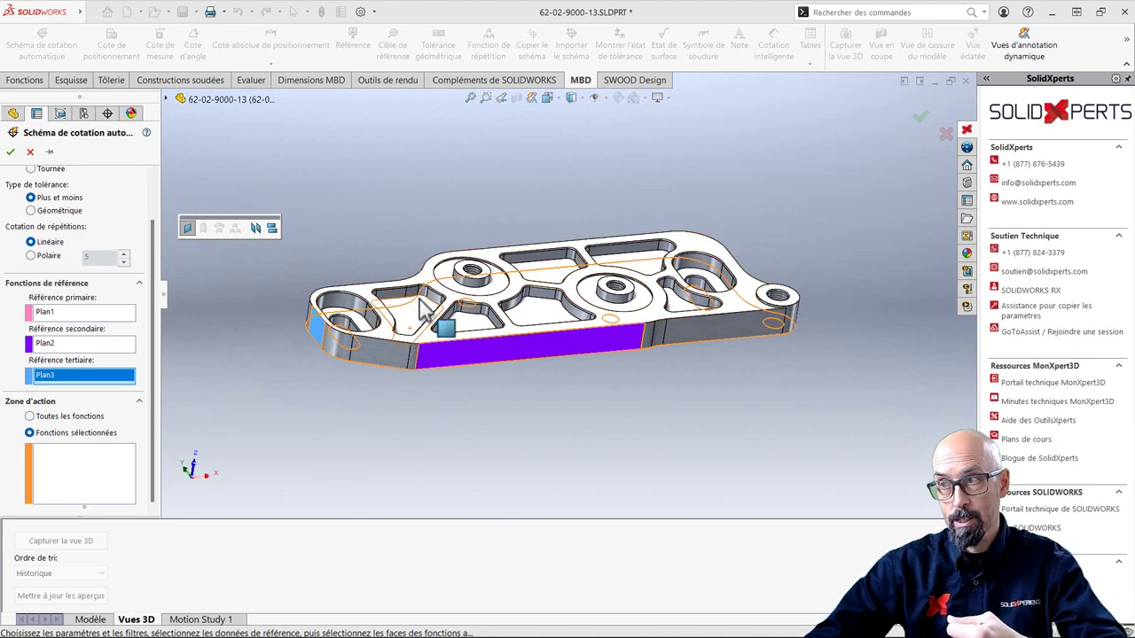
# Step: Scope the scheme to Toutes les fonctions, include Fraisage and Perçage combiné, and apply it
pyautogui.click(69, 418)
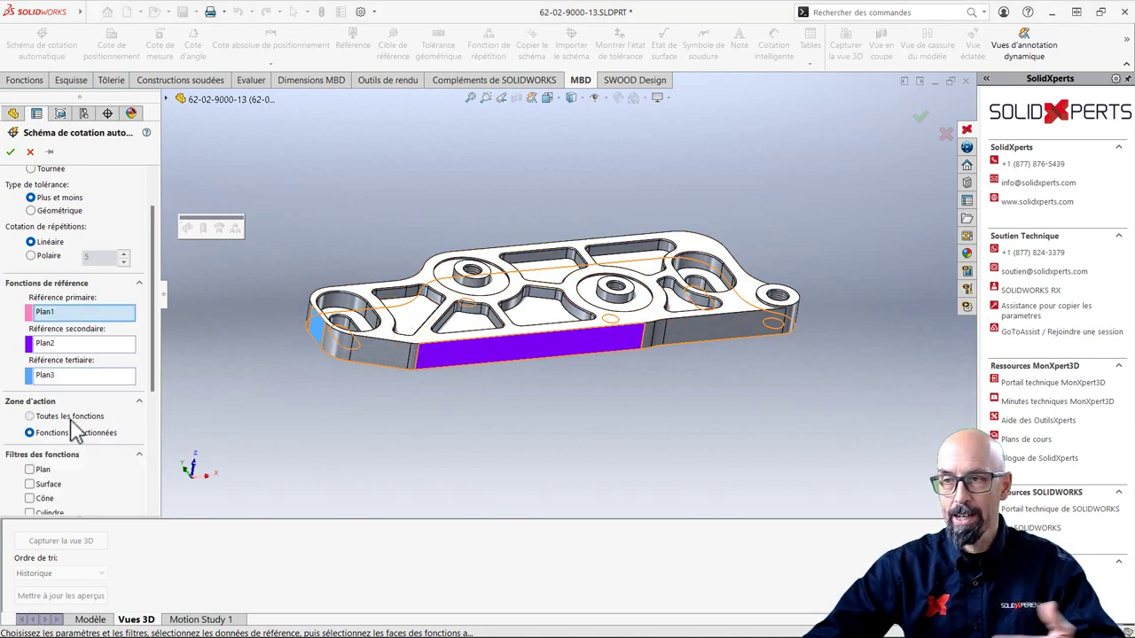
pyautogui.scroll(-2, 106, 417)
pyautogui.scroll(-3, 115, 412)
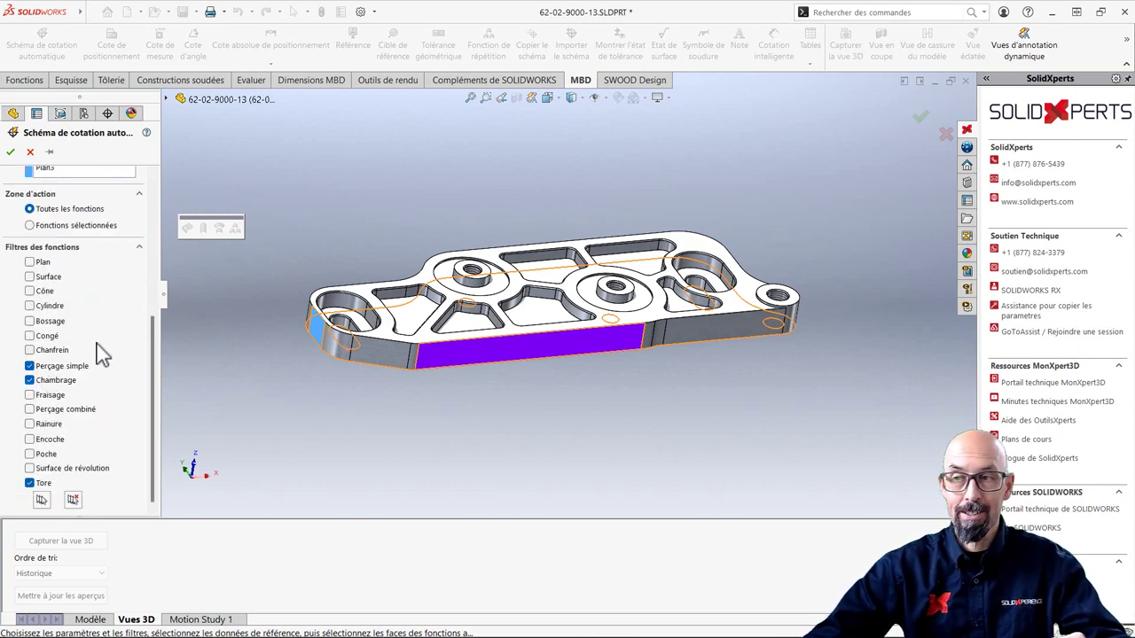
pyautogui.click(29, 395)
pyautogui.click(30, 410)
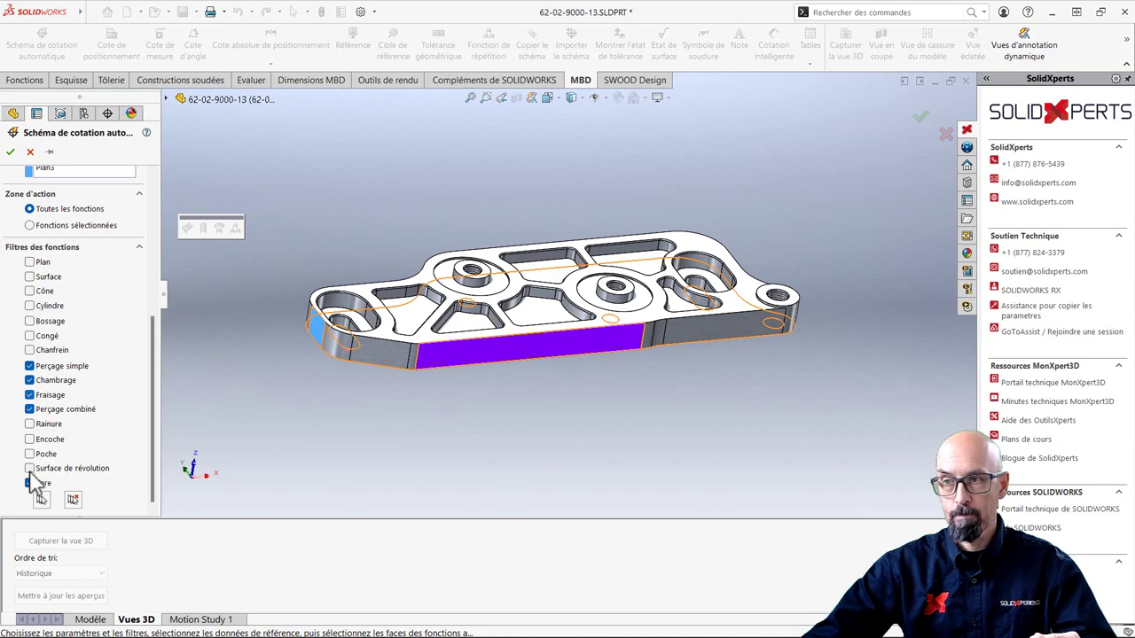
pyautogui.scroll(3, 127, 399)
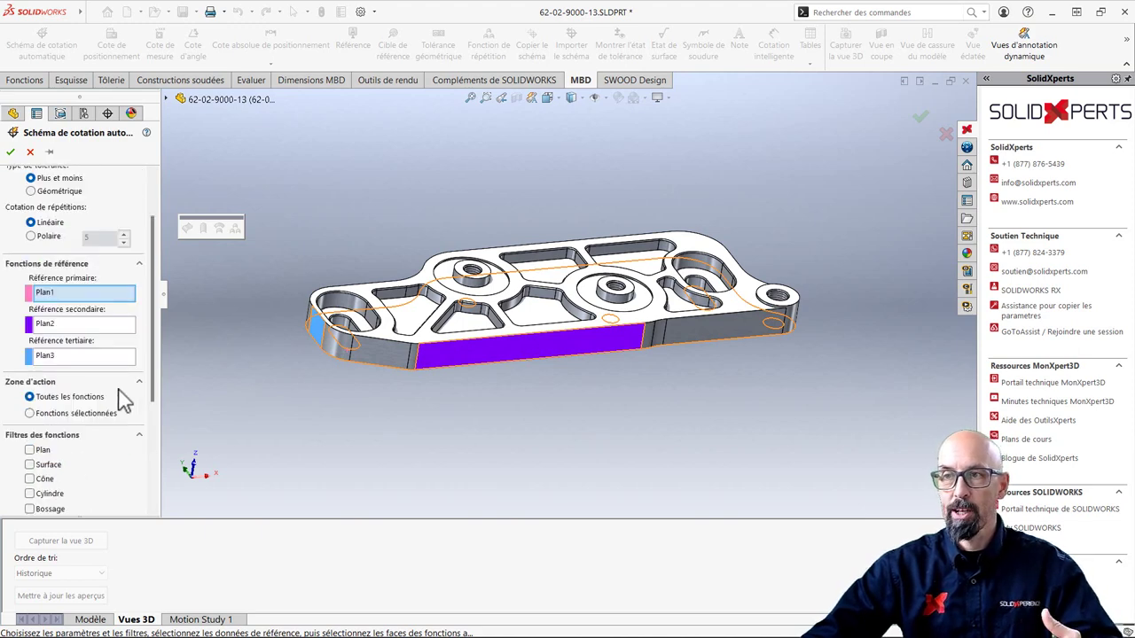
pyautogui.scroll(-3, 122, 406)
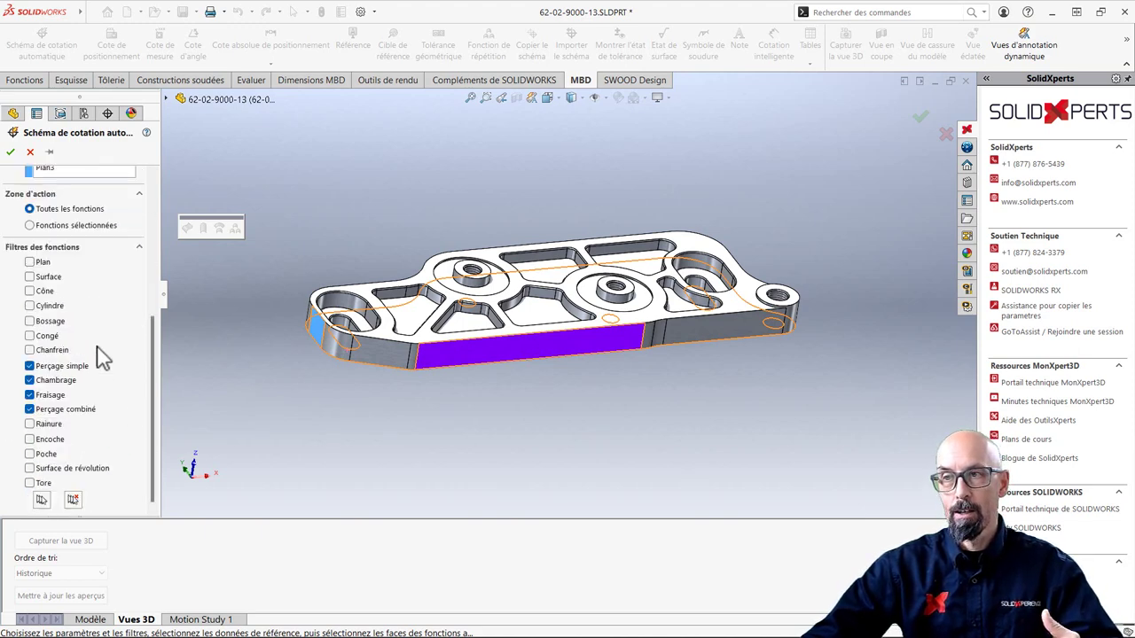
pyautogui.scroll(3, 96, 319)
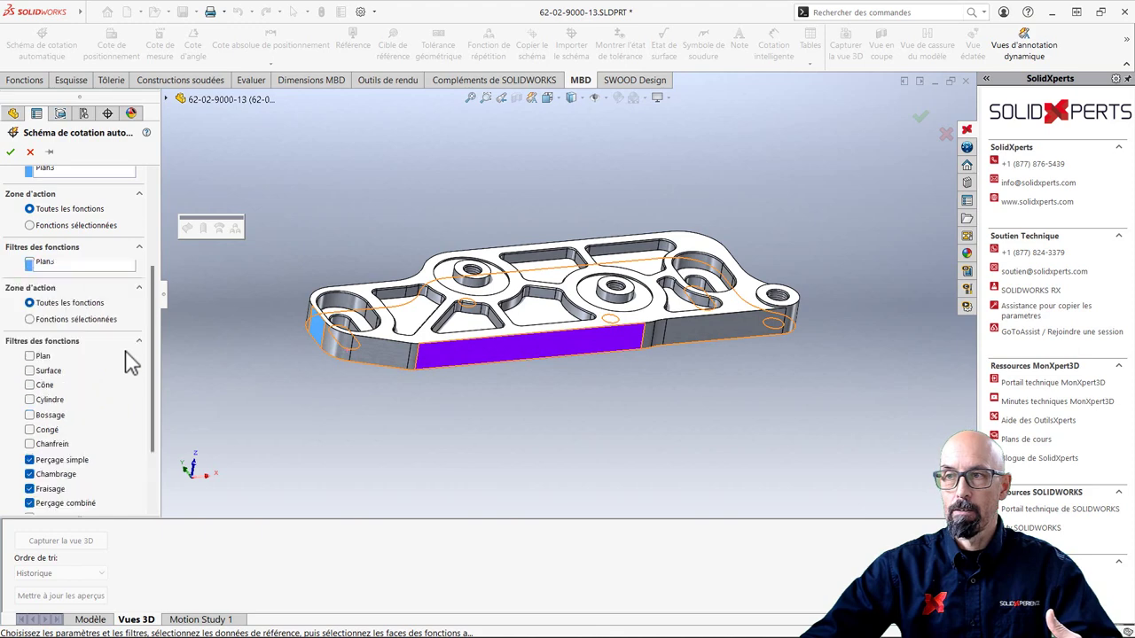
pyautogui.click(11, 152)
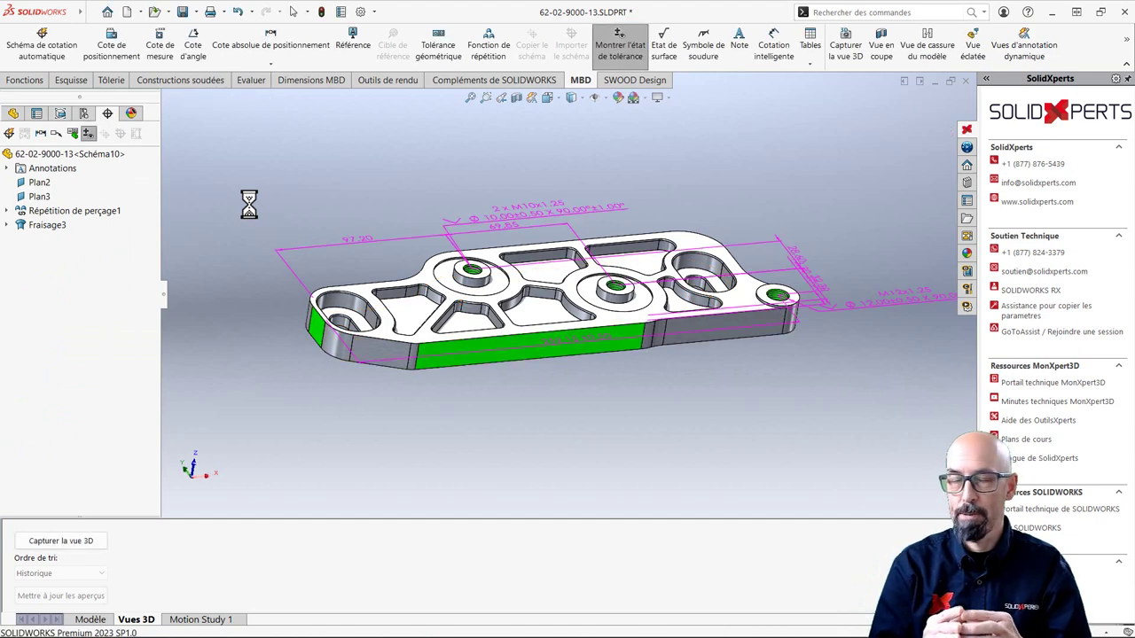
# Step: From a top view, move the 2 x M10x1.25 callout clear and select the 97.20 dimension
pyautogui.scroll(3, 603, 305)
pyautogui.moveTo(603, 310); pyautogui.dragTo(545, 249, button='middle')
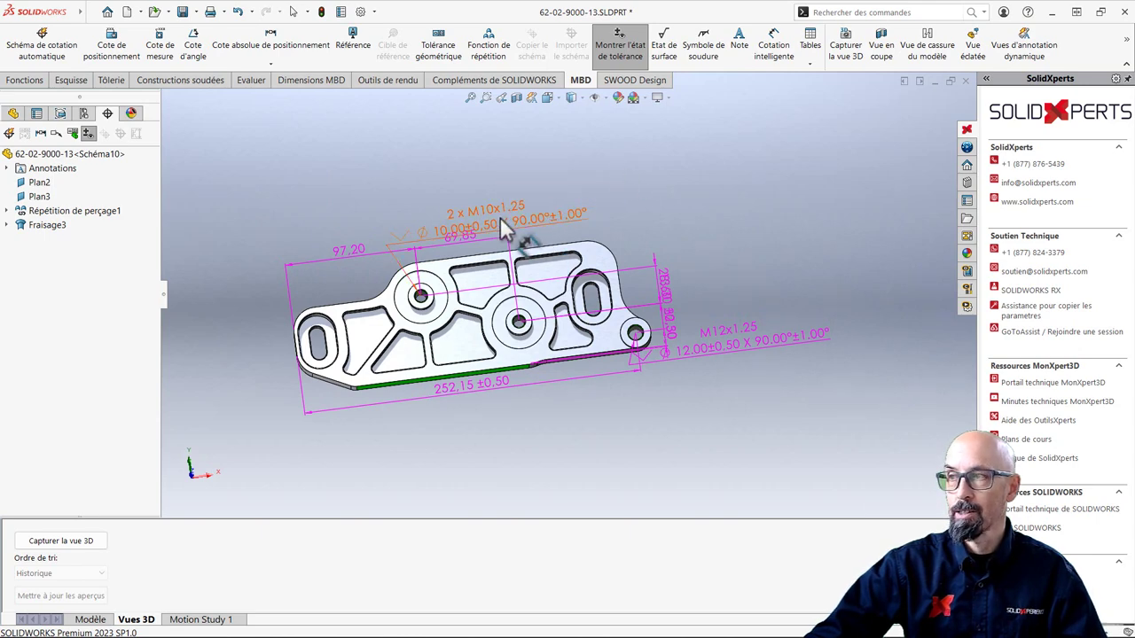
pyautogui.moveTo(500, 217)
pyautogui.mouseDown()
pyautogui.moveTo(647, 176)
pyautogui.moveTo(650, 159)
pyautogui.mouseUp()
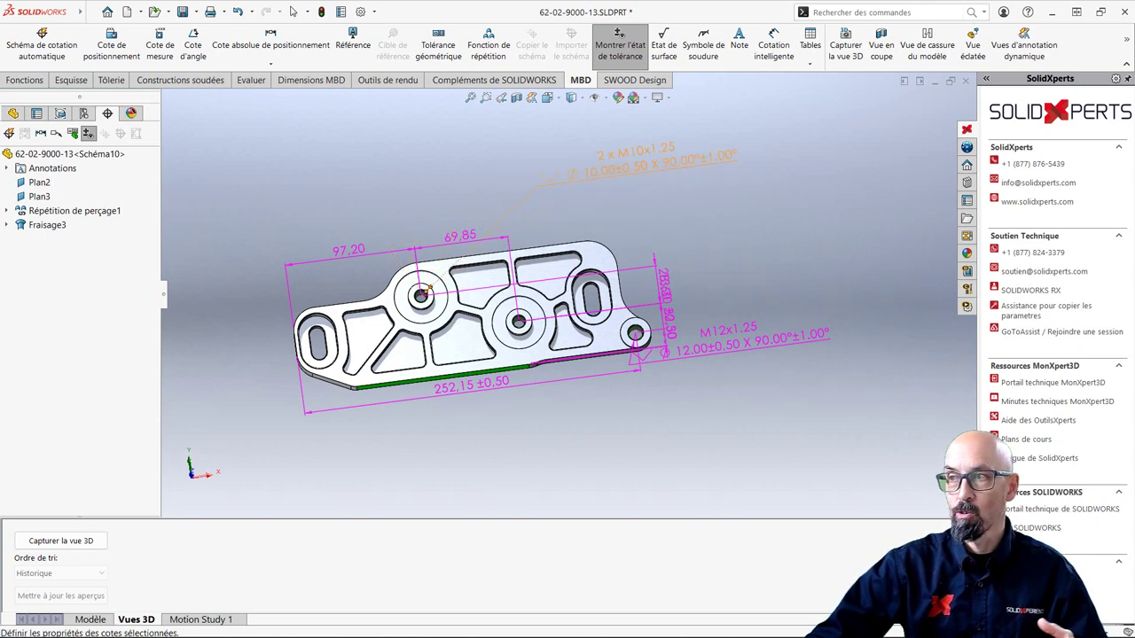
pyautogui.click(359, 254)
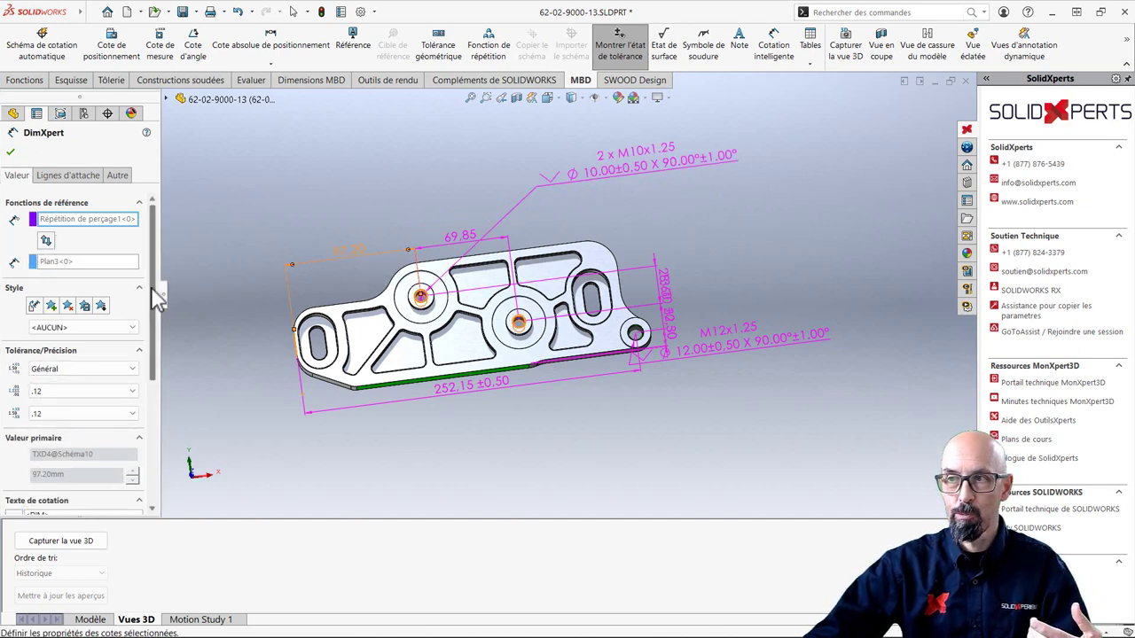
# Step: Keep the 97.20 dimension's tolerance type as Général and close its properties
pyautogui.moveTo(155, 297); pyautogui.dragTo(156, 351)
pyautogui.click(127, 282)
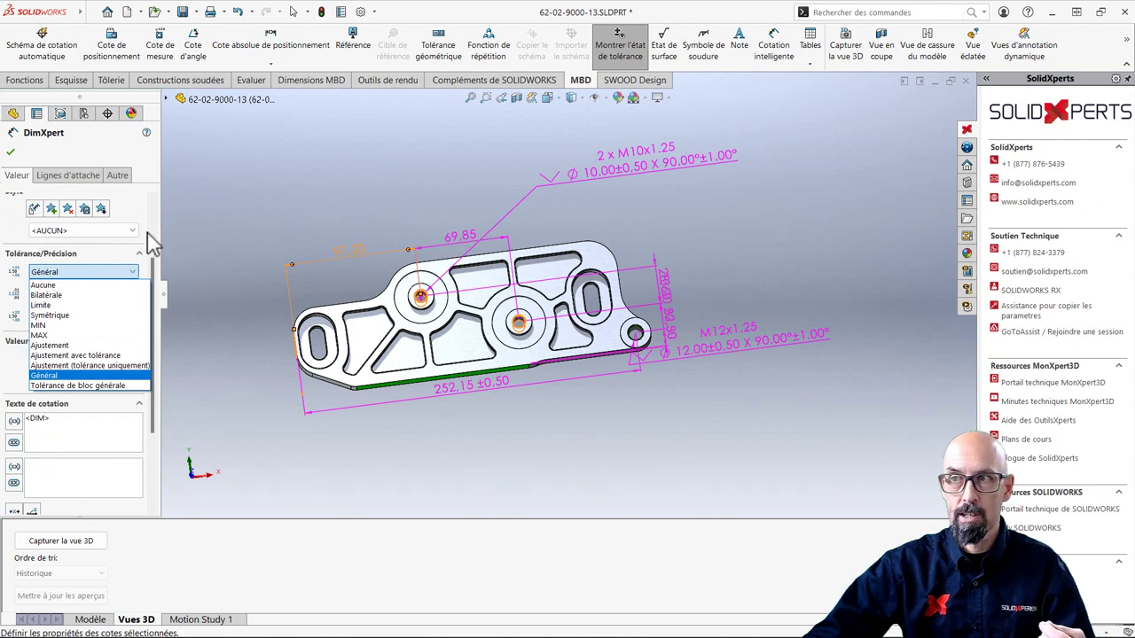
pyautogui.click(151, 234)
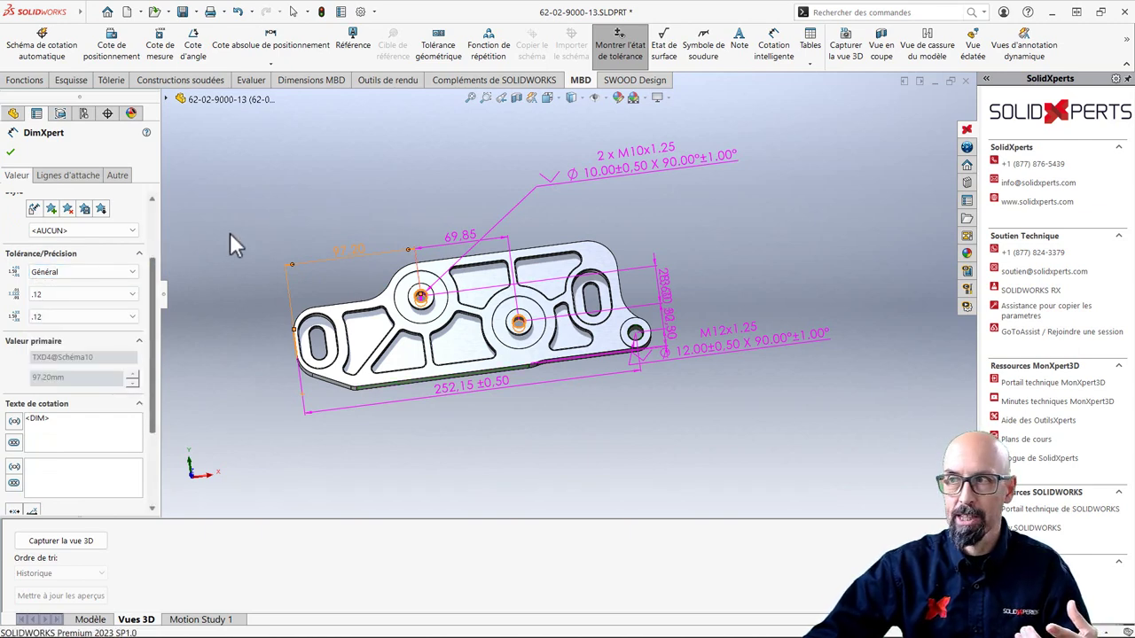
pyautogui.click(255, 223)
# Step: Inspect the M10 hole callout's properties from a top view, then begin a 3D view capture
pyautogui.moveTo(323, 219)
pyautogui.mouseDown(button='middle')
pyautogui.moveTo(355, 160)
pyautogui.moveTo(457, 212)
pyautogui.mouseUp(button='middle')
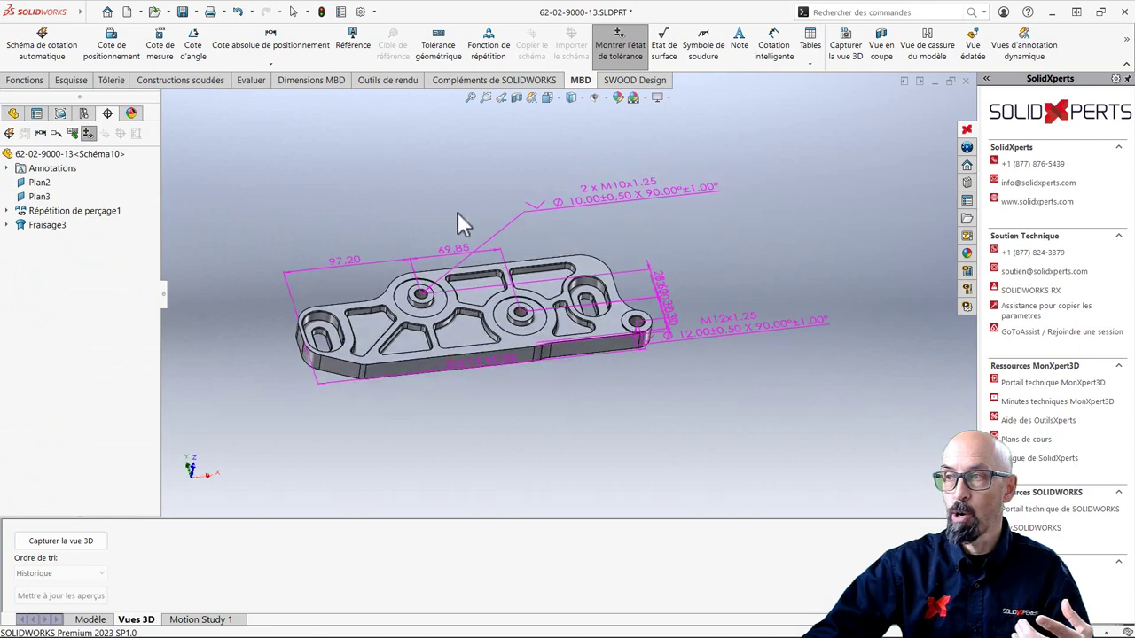
pyautogui.click(549, 213)
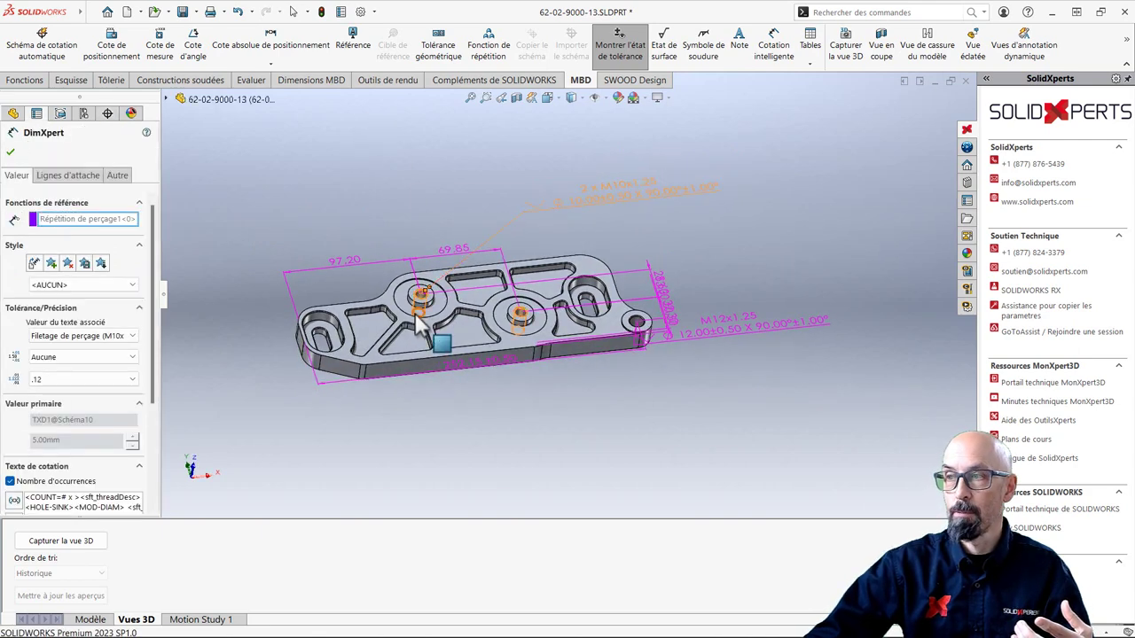
pyautogui.scroll(-5, 528, 297)
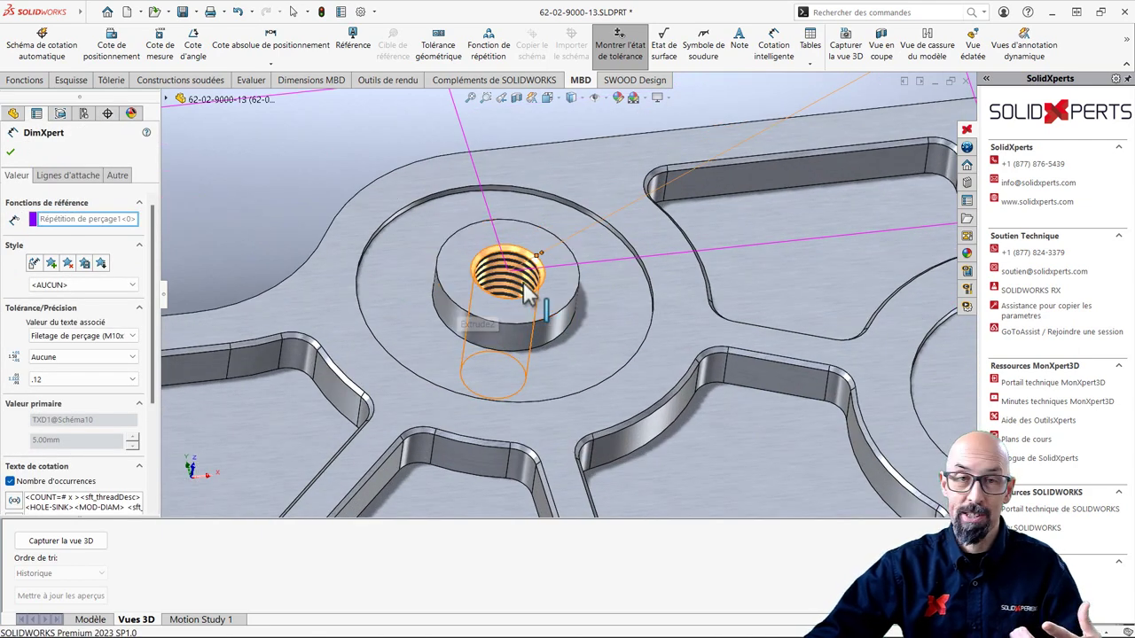
pyautogui.scroll(5, 503, 304)
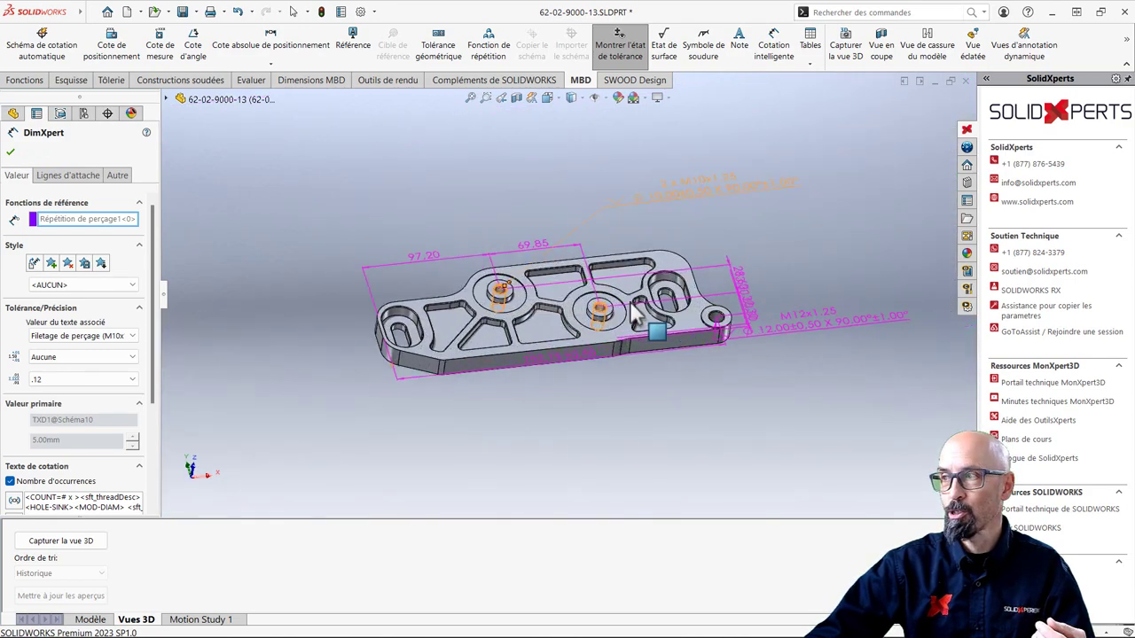
pyautogui.click(486, 183)
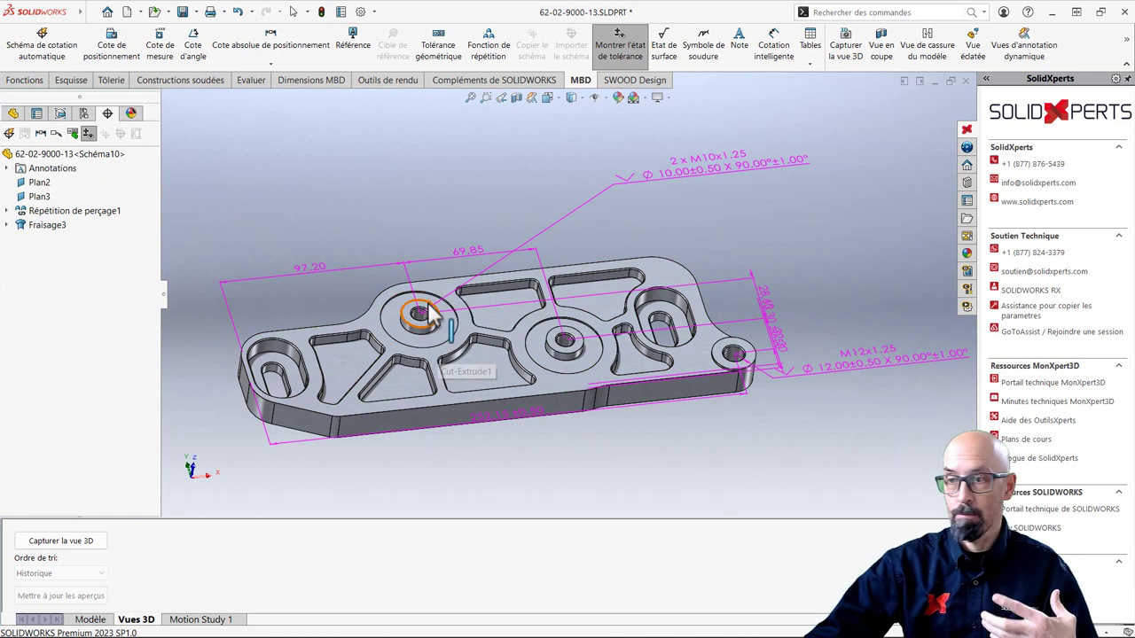
pyautogui.click(99, 540)
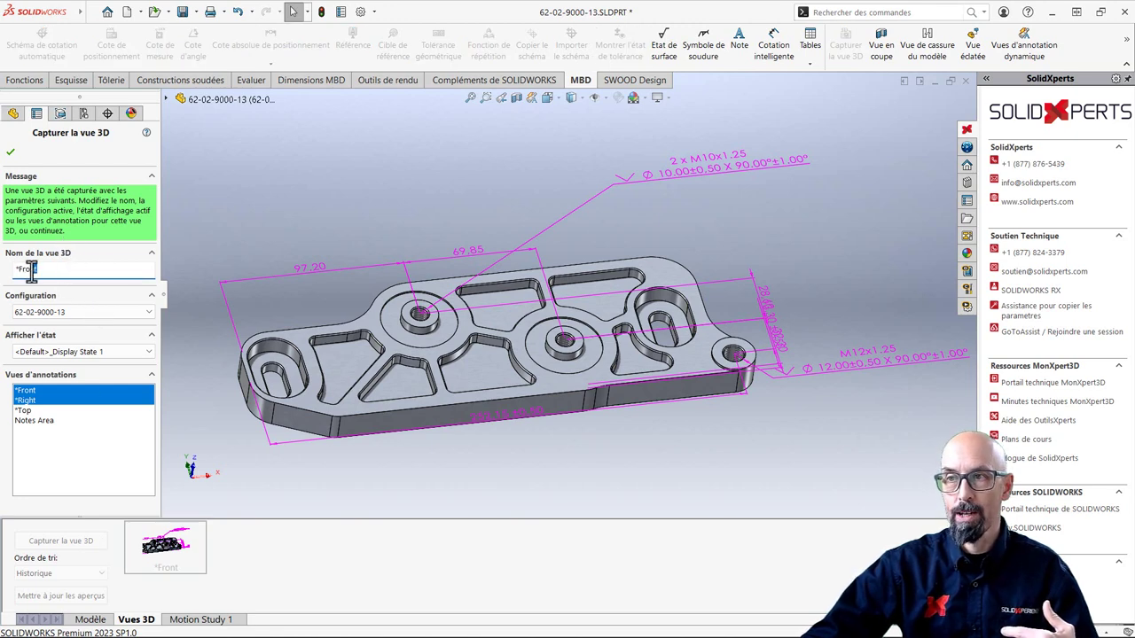
# Step: Save the captured 3D view as 'Face' with only the *Front annotation view
pyautogui.write('Face')
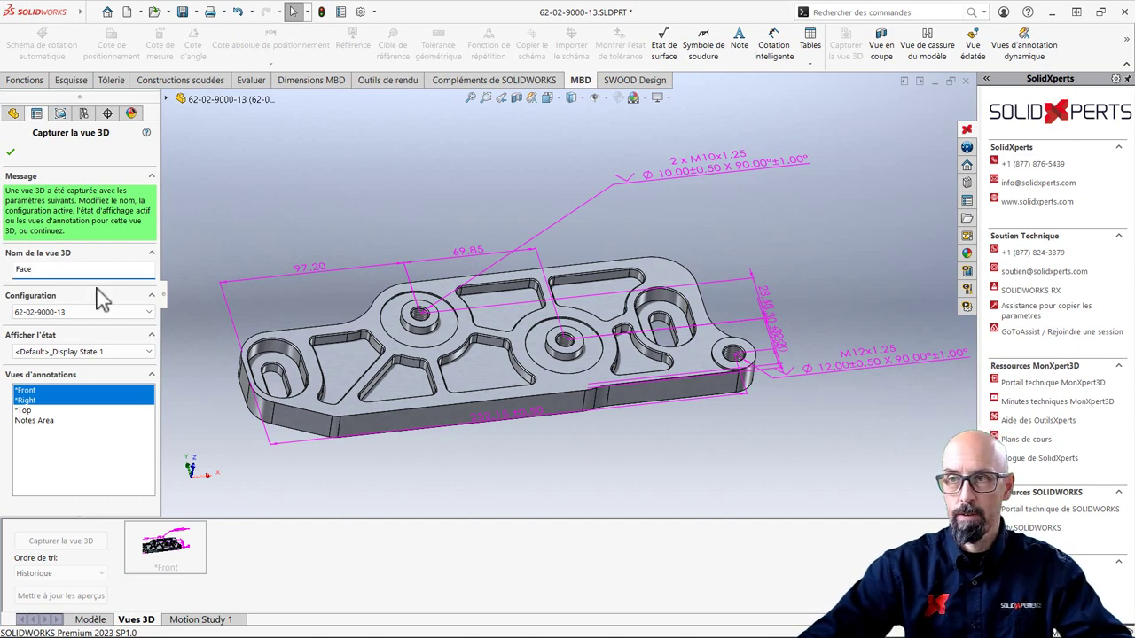
pyautogui.keyDown('ctrl'); pyautogui.click(78, 402); pyautogui.keyUp('ctrl')
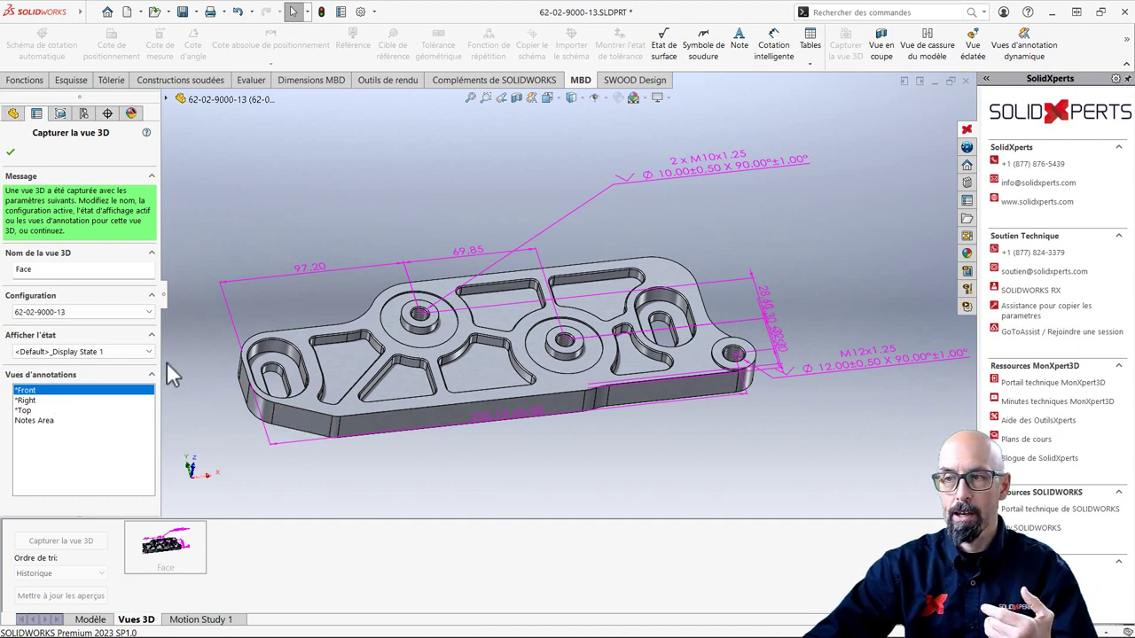
pyautogui.click(11, 153)
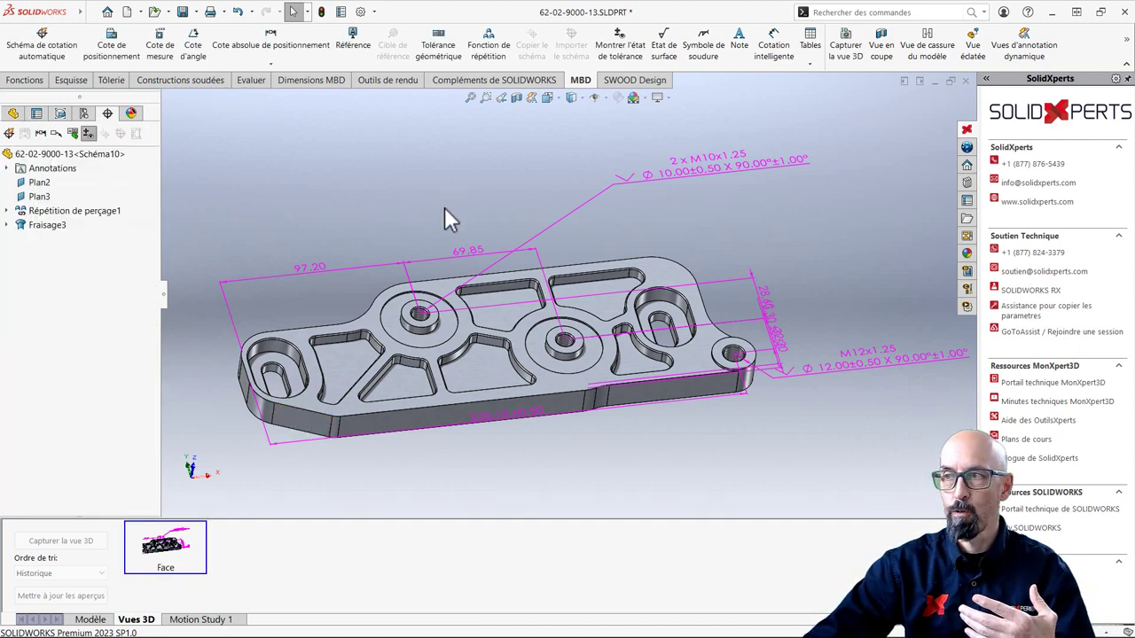
pyautogui.moveTo(445, 207); pyautogui.dragTo(549, 132, button='middle')
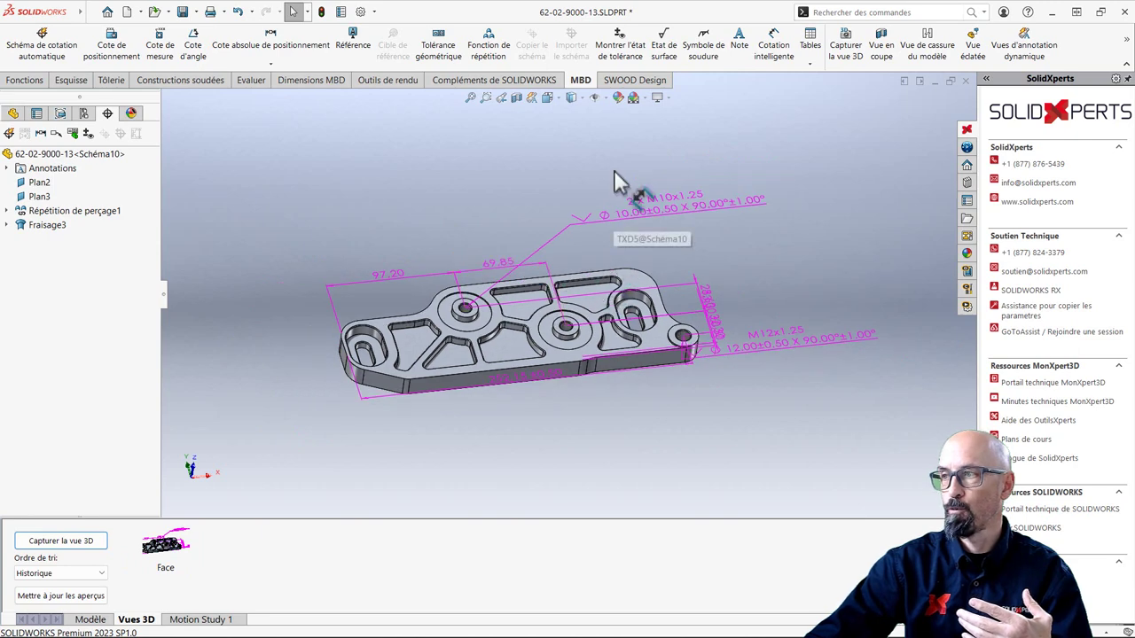
pyautogui.click(535, 97)
pyautogui.moveTo(566, 227); pyautogui.dragTo(588, 143, button='middle')
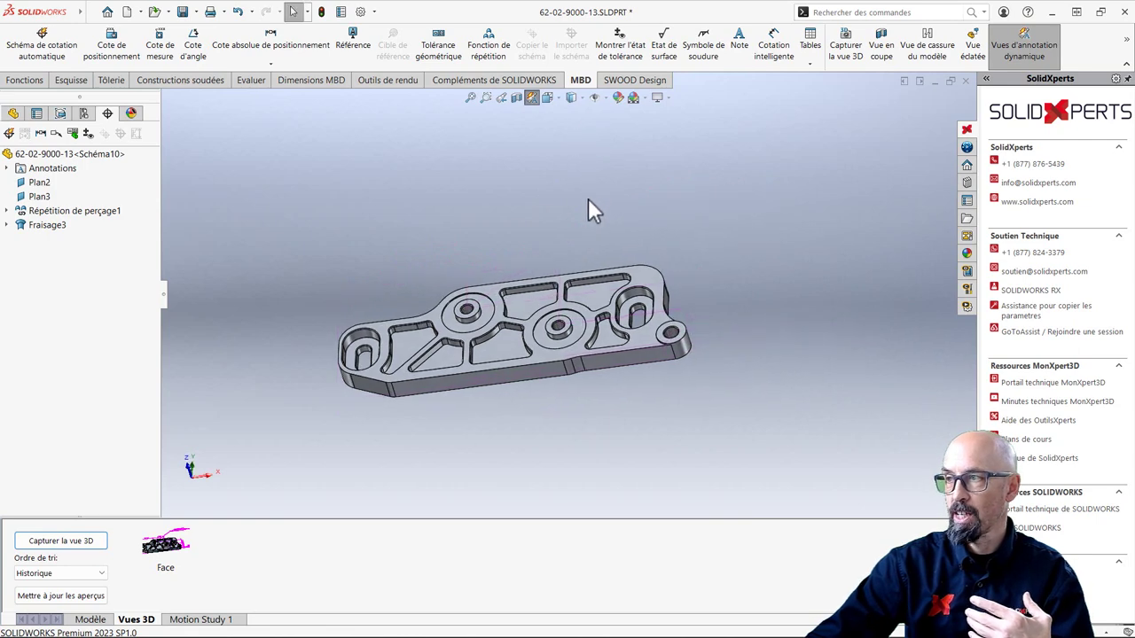
pyautogui.moveTo(572, 180)
pyautogui.mouseDown(button='middle')
pyautogui.moveTo(603, 193)
pyautogui.moveTo(539, 131)
pyautogui.moveTo(549, 160)
pyautogui.mouseUp(button='middle')
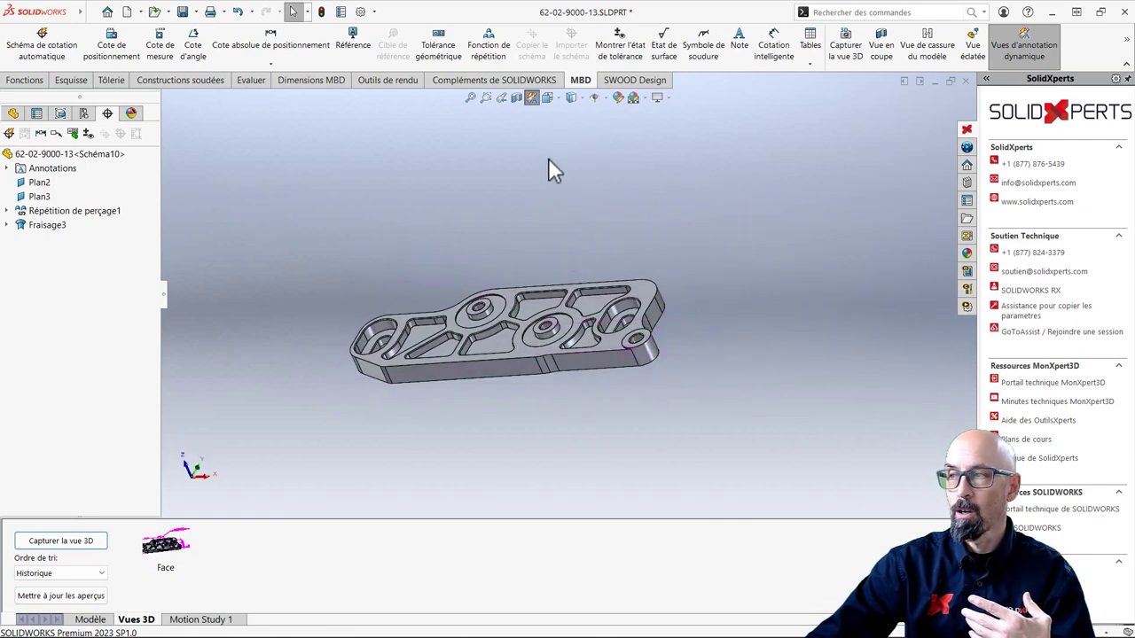
pyautogui.click(168, 554)
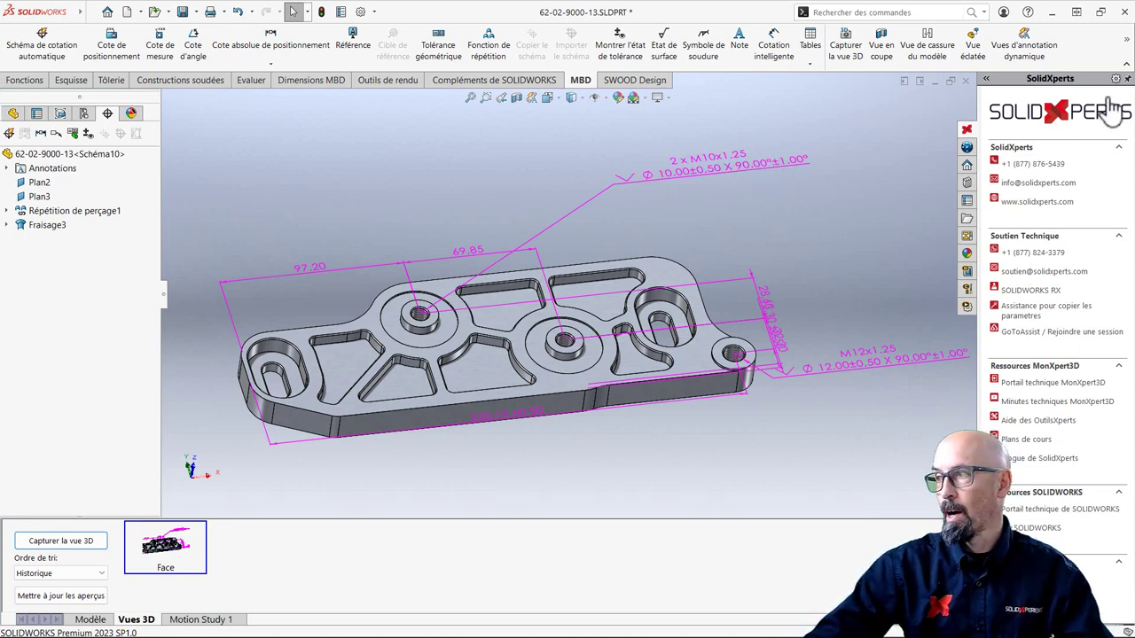
pyautogui.moveTo(588, 443)
pyautogui.mouseDown(button='middle')
pyautogui.moveTo(570, 317)
pyautogui.moveTo(594, 315)
pyautogui.mouseUp(button='middle')
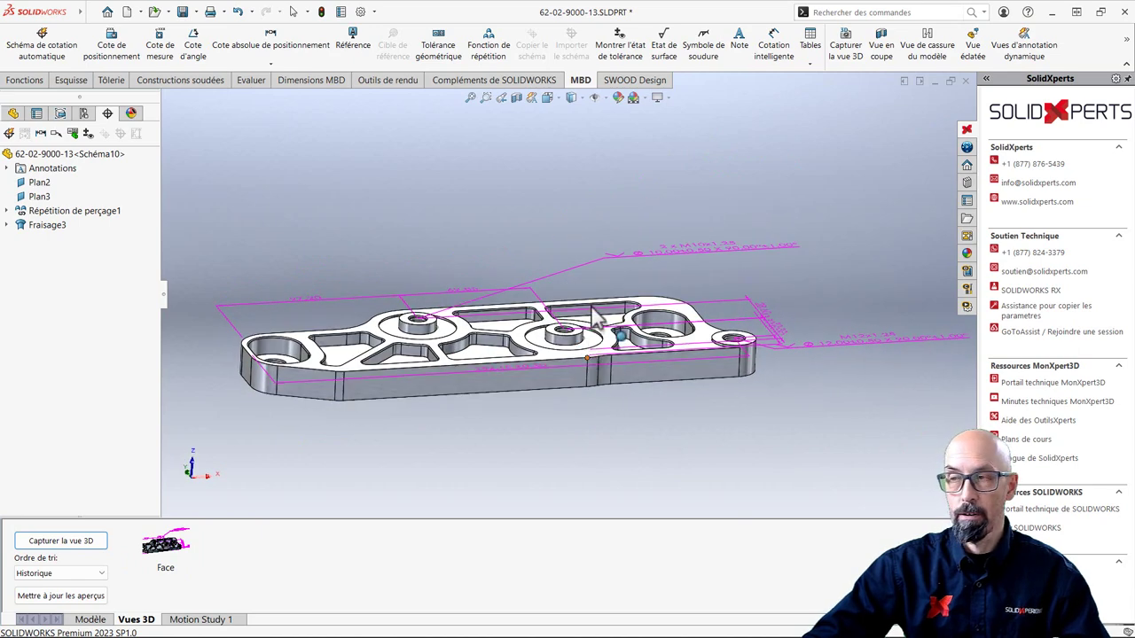
pyautogui.scroll(2, 596, 312)
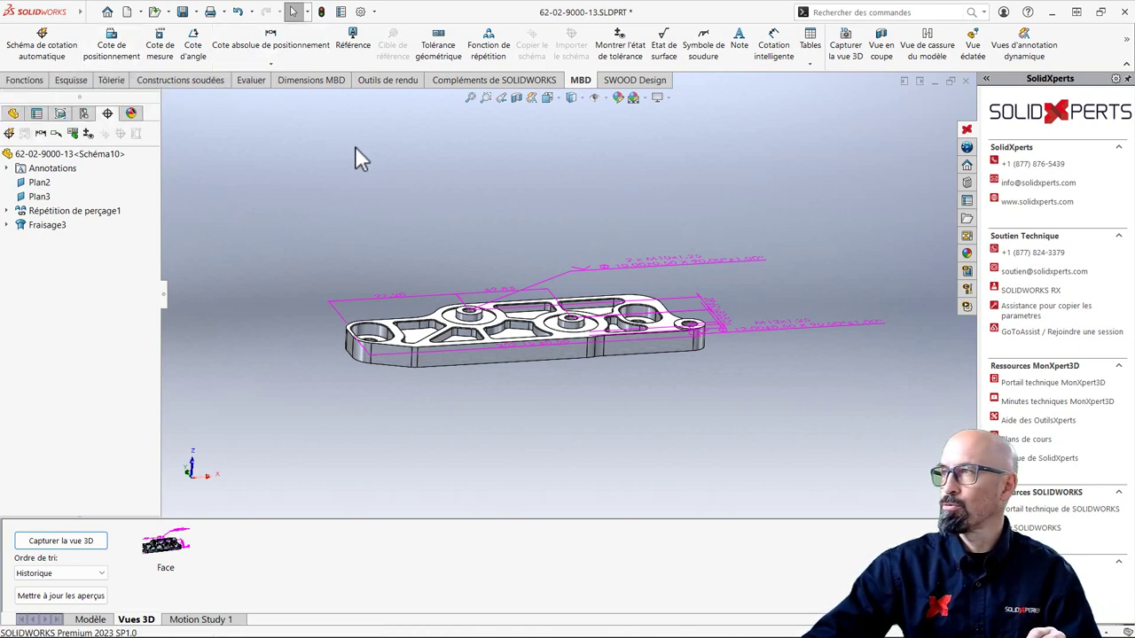
# Step: Add a DimXpert location dimension for the plate thickness between its bottom and top faces
pyautogui.click(769, 46)
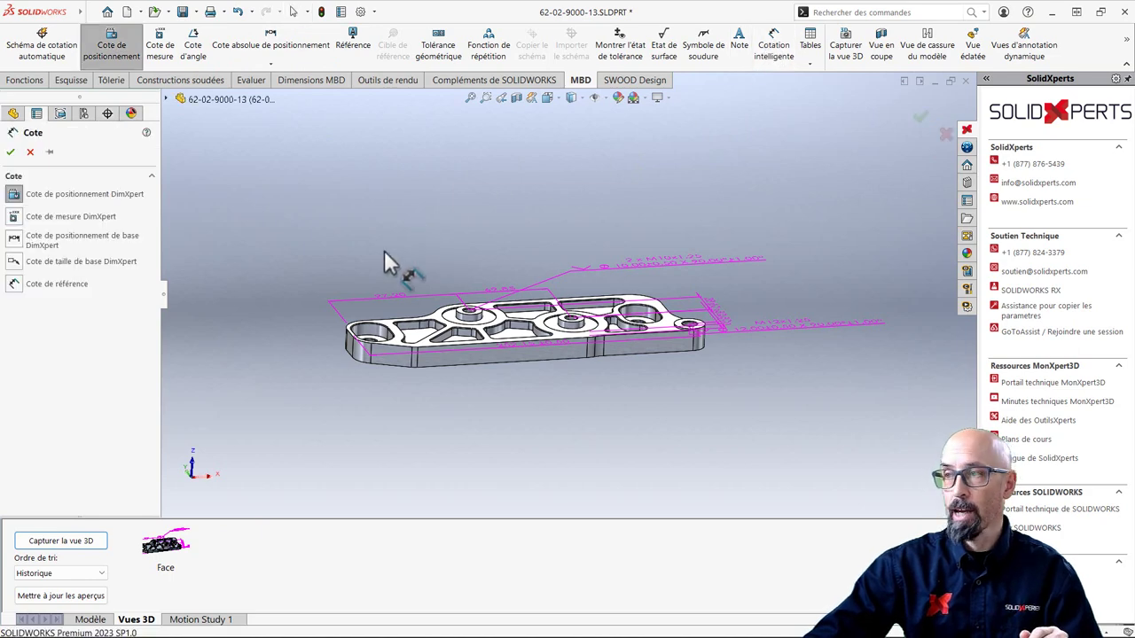
pyautogui.scroll(-5, 363, 301)
pyautogui.scroll(-3, 443, 337)
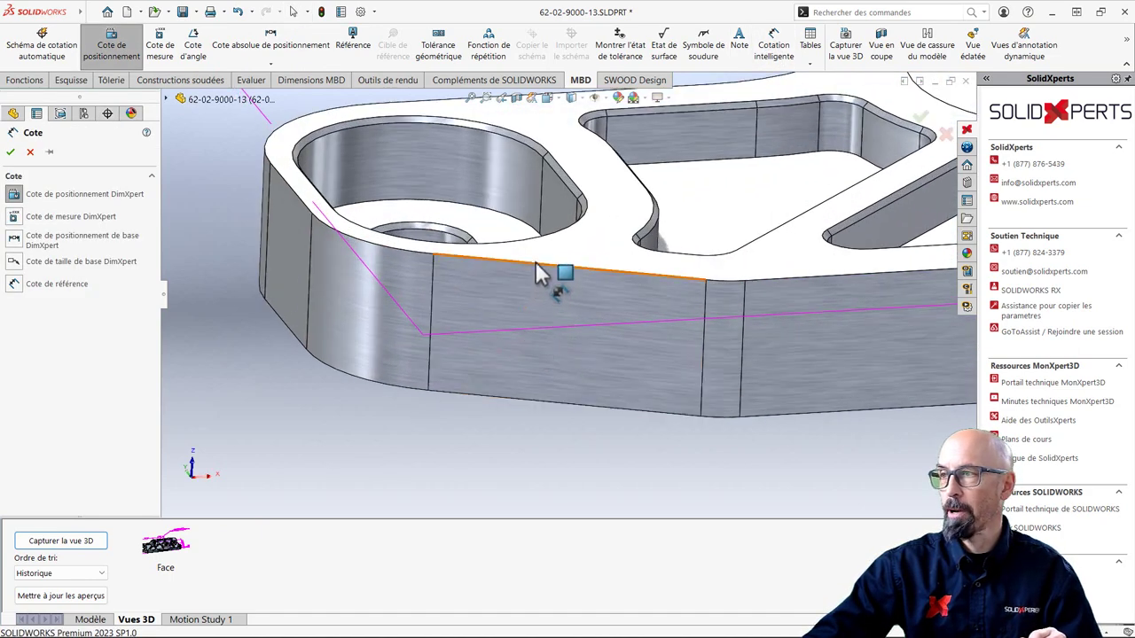
pyautogui.moveTo(533, 257)
pyautogui.mouseDown(button='middle')
pyautogui.moveTo(520, 165)
pyautogui.moveTo(506, 203)
pyautogui.moveTo(541, 393)
pyautogui.mouseUp(button='middle')
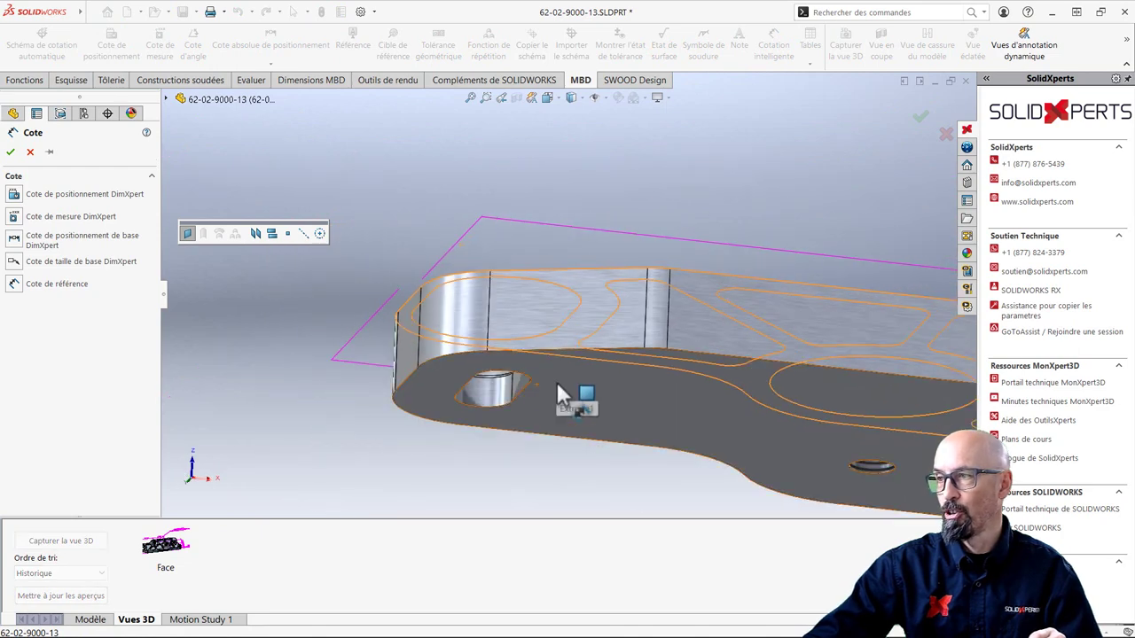
pyautogui.click(541, 393)
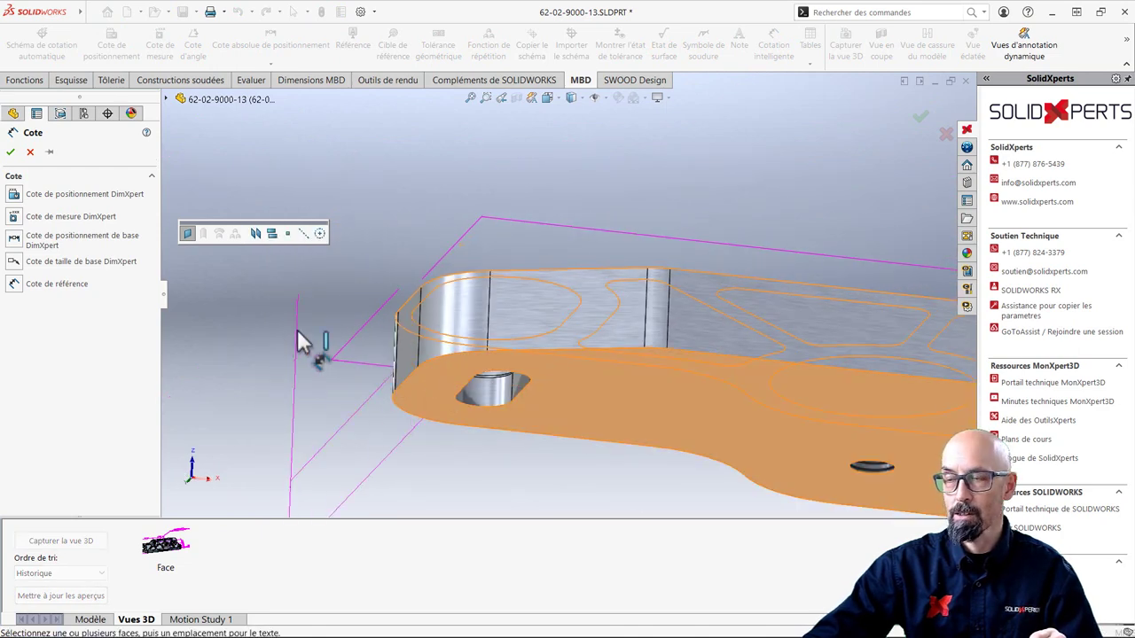
pyautogui.click(297, 331)
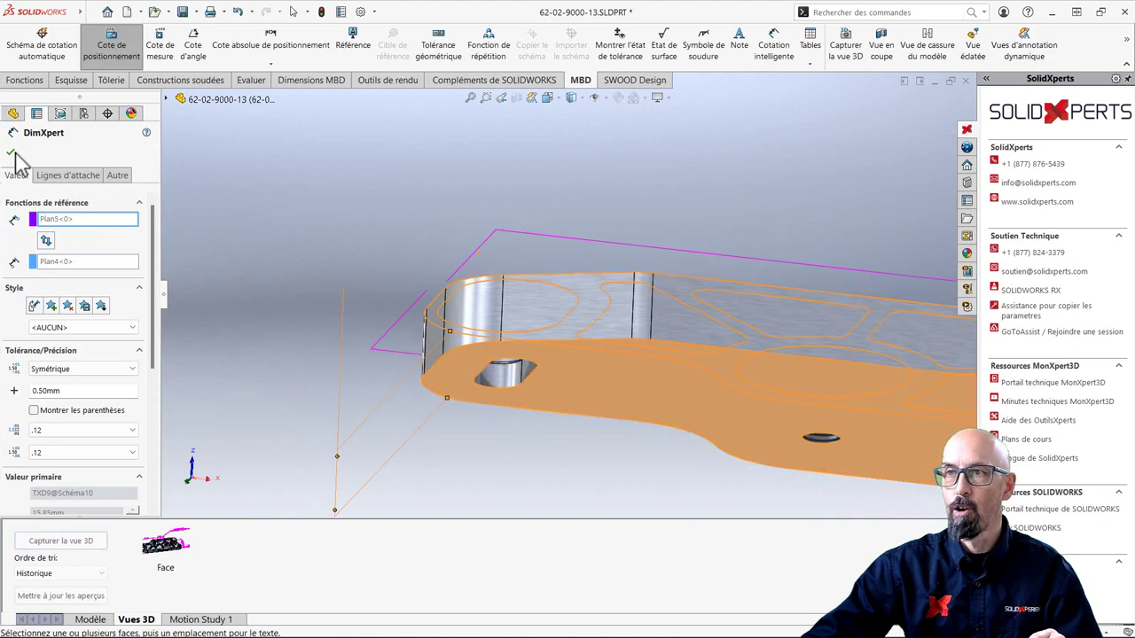
pyautogui.press('Return')
pyautogui.moveTo(368, 197)
pyautogui.mouseDown(button='middle')
pyautogui.moveTo(533, 242)
pyautogui.moveTo(611, 211)
pyautogui.mouseUp(button='middle')
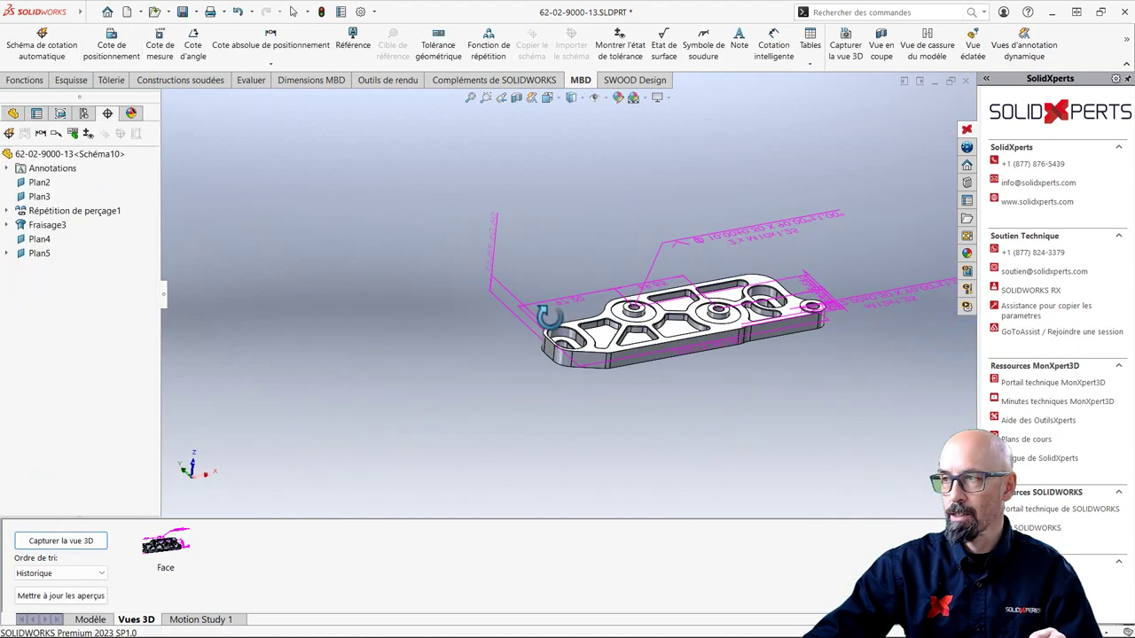
# Step: Show the plate from the standard Left view and zoom out
pyautogui.click(545, 101)
pyautogui.click(549, 152)
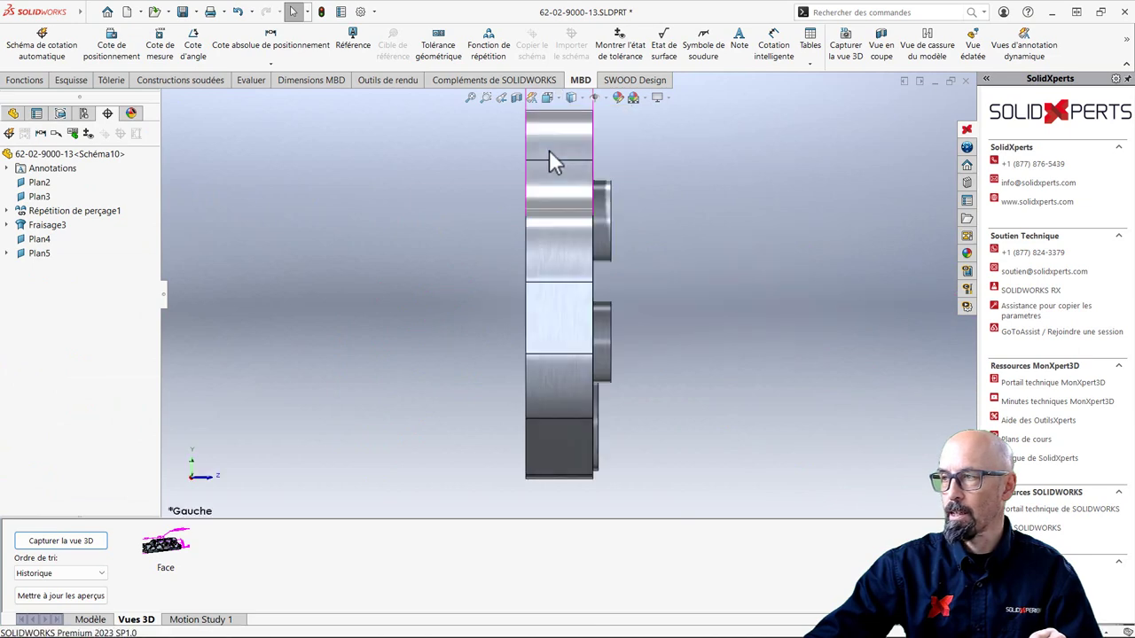
pyautogui.scroll(3, 633, 228)
pyautogui.scroll(2, 632, 198)
pyautogui.scroll(2, 632, 198)
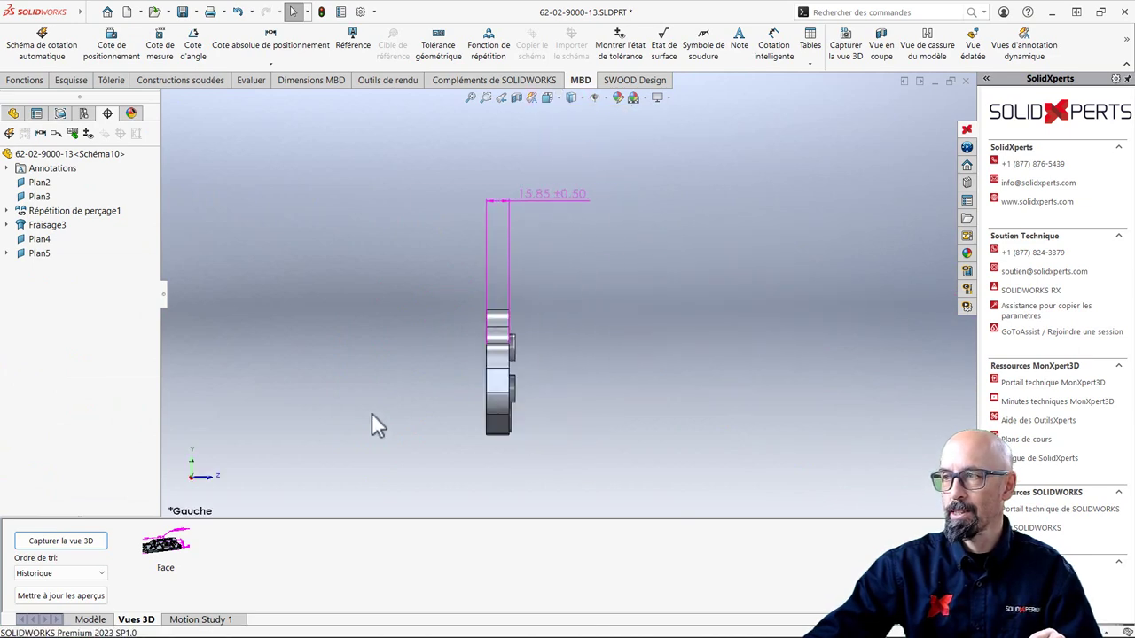
# Step: Capture the current view as a new 3D view named 'Gauche'
pyautogui.click(97, 542)
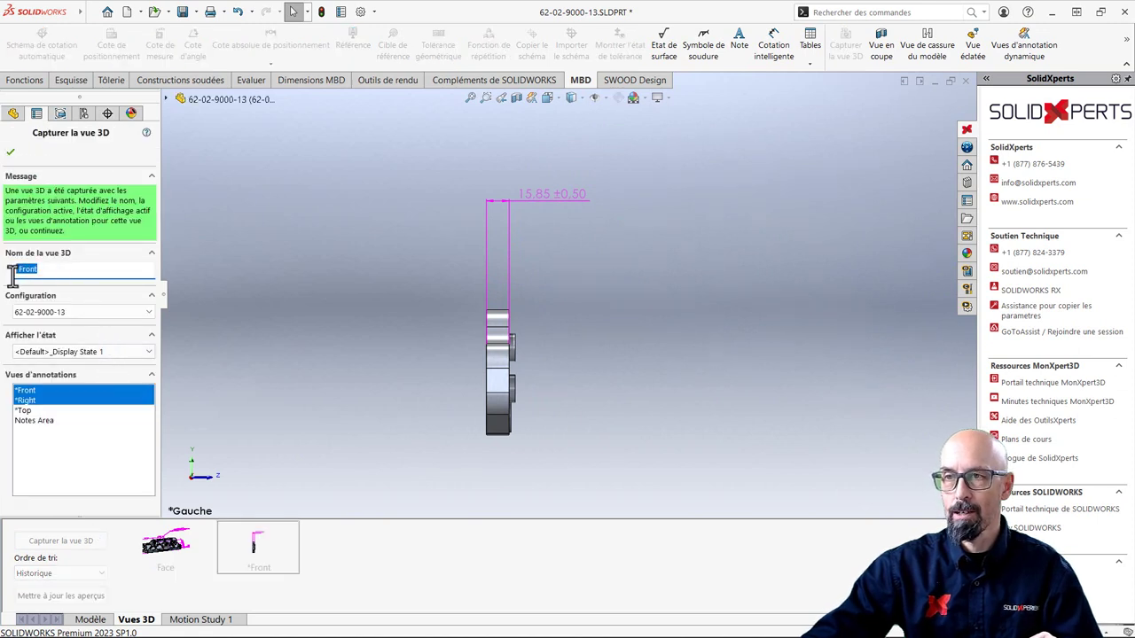
pyautogui.write('G')
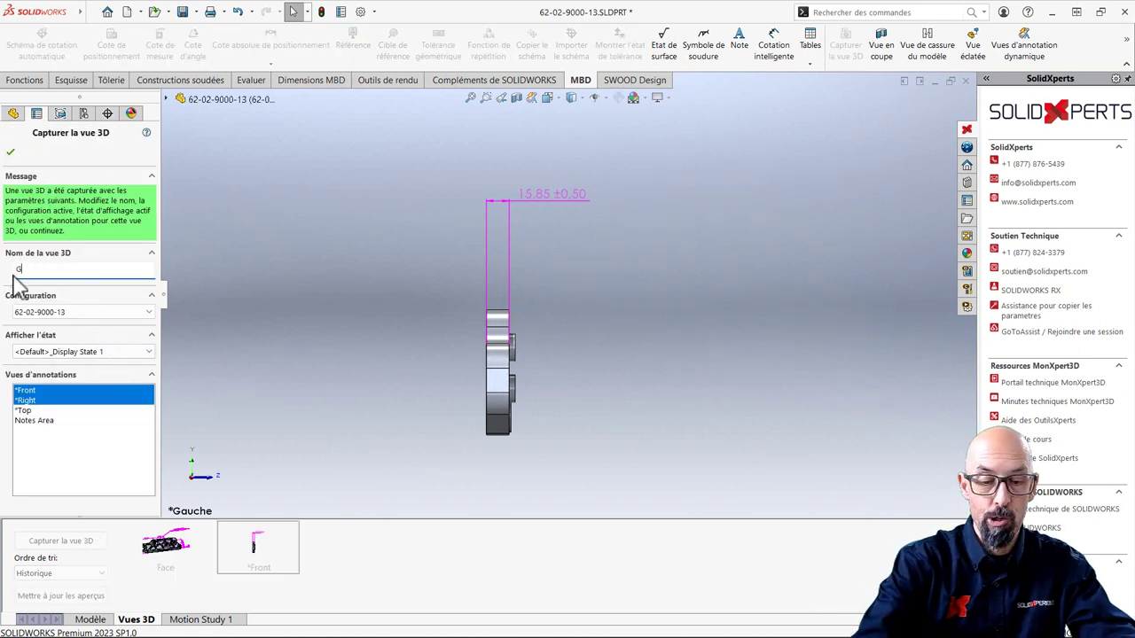
pyautogui.write('auche')
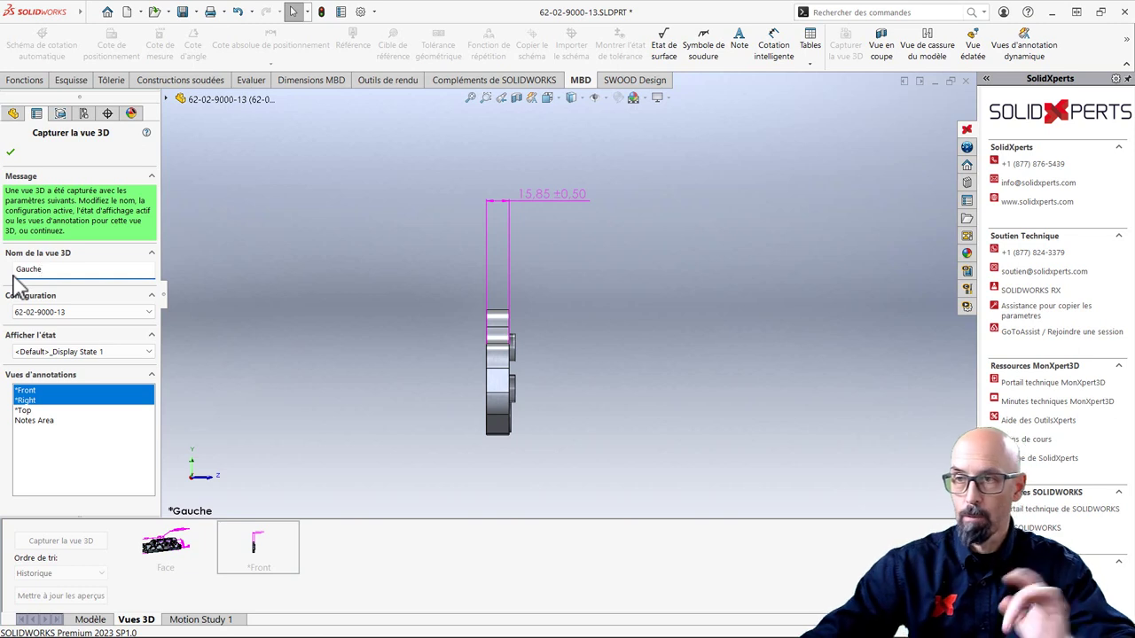
pyautogui.keyDown('ctrl'); pyautogui.click(62, 401); pyautogui.keyUp('ctrl')
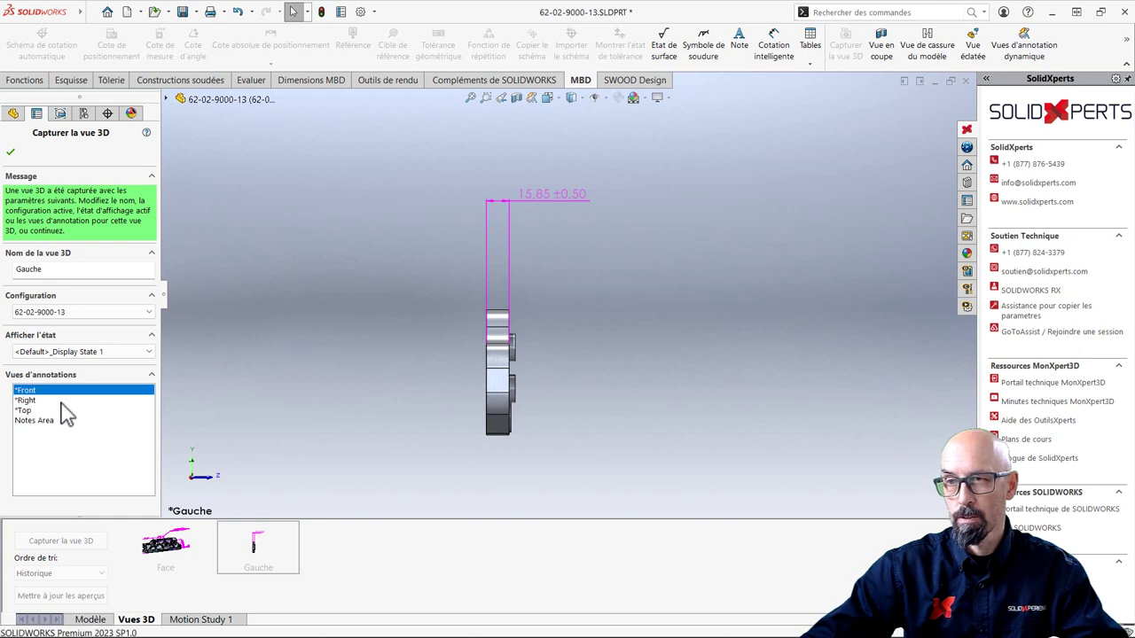
pyautogui.keyDown('ctrl'); pyautogui.click(62, 400); pyautogui.keyUp('ctrl')
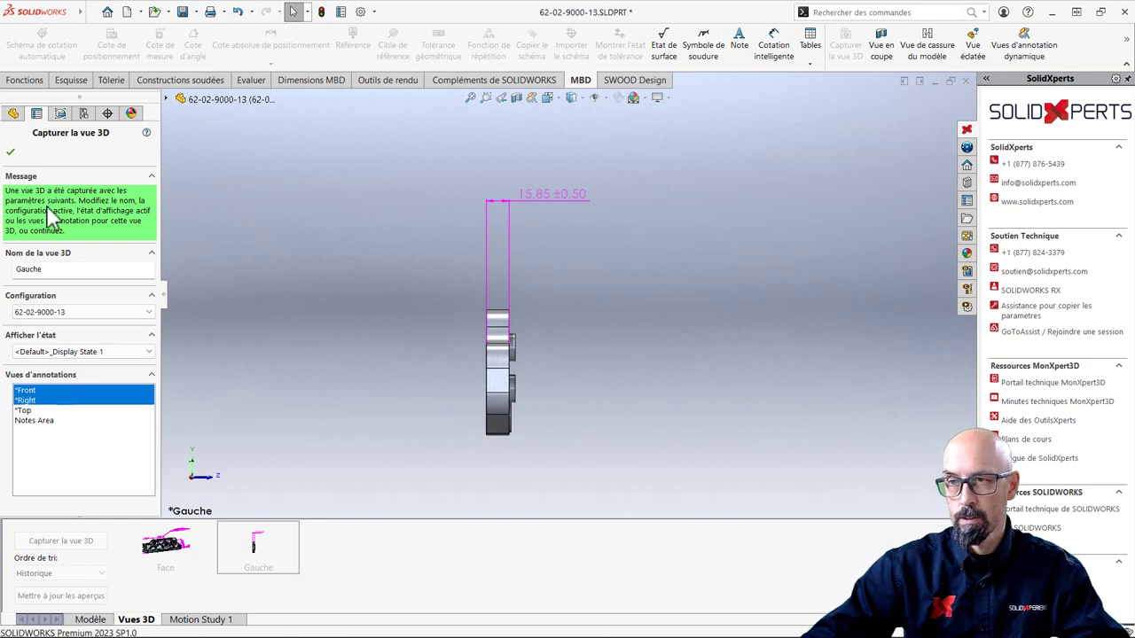
pyautogui.click(10, 153)
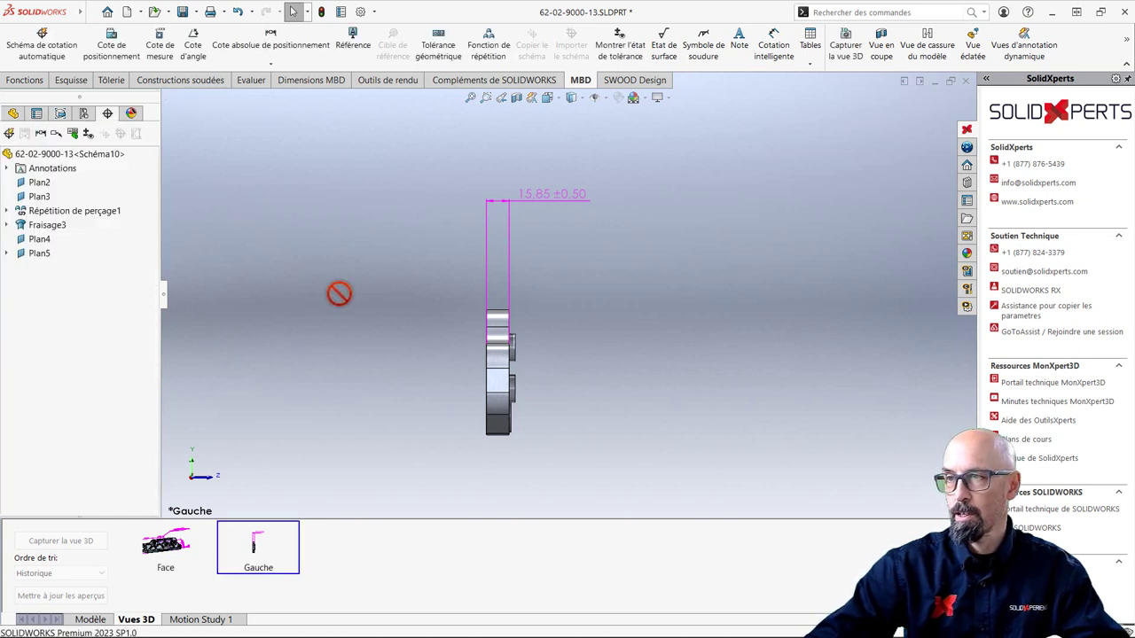
# Step: Move the 15.85 ±0.50 dimension nearer the plate, check Face and Gauche, then select it
pyautogui.scroll(-2, 561, 335)
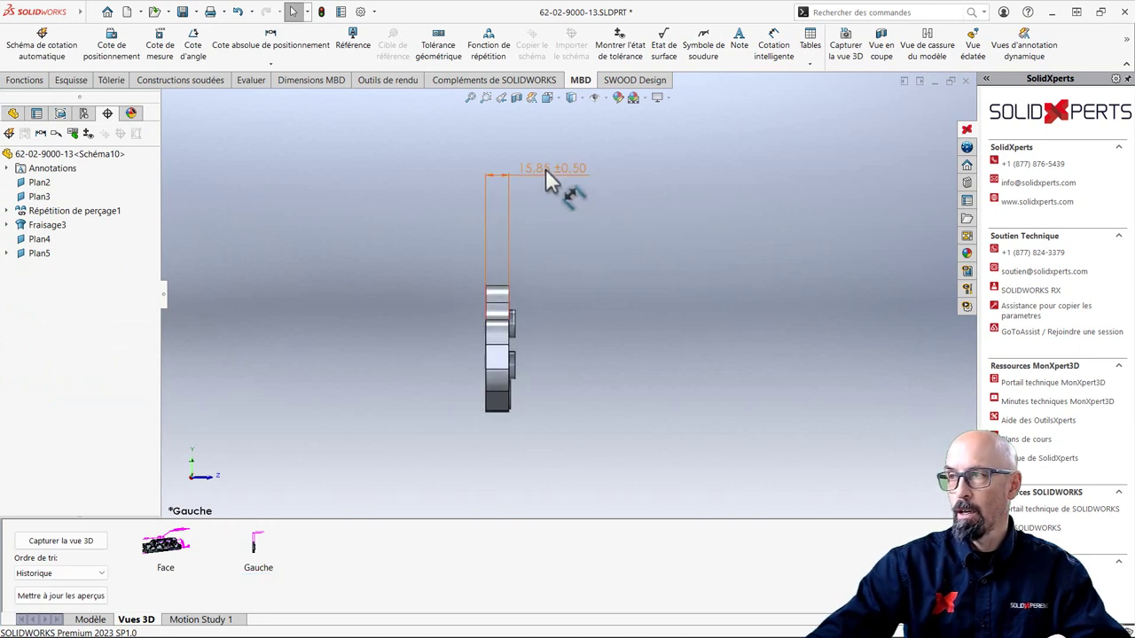
pyautogui.moveTo(545, 169); pyautogui.dragTo(561, 234)
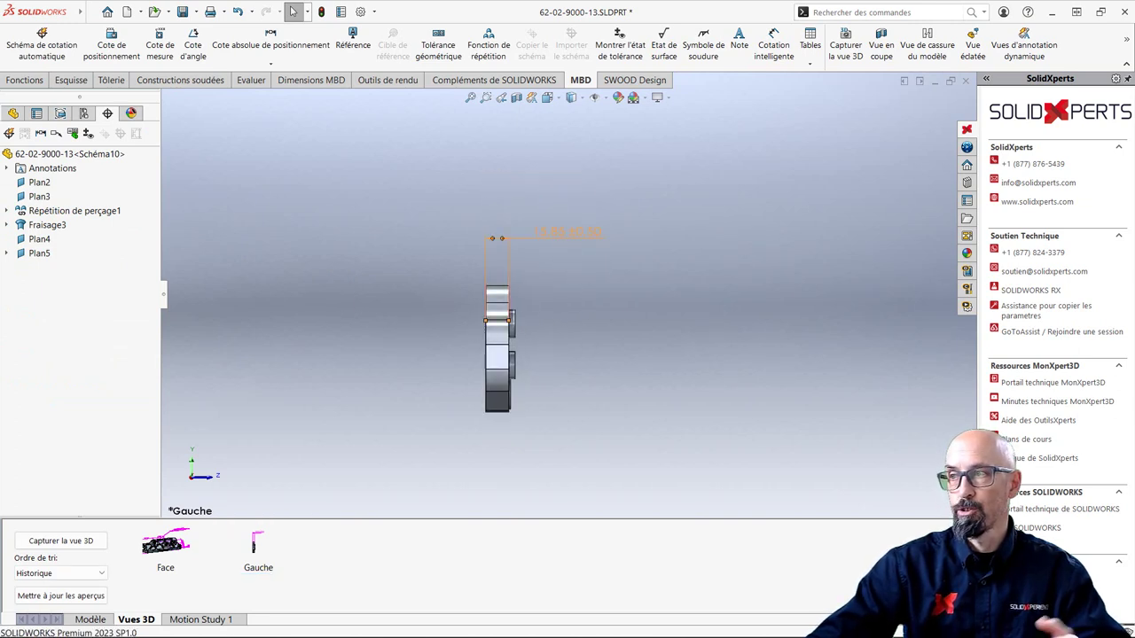
pyautogui.click(207, 434)
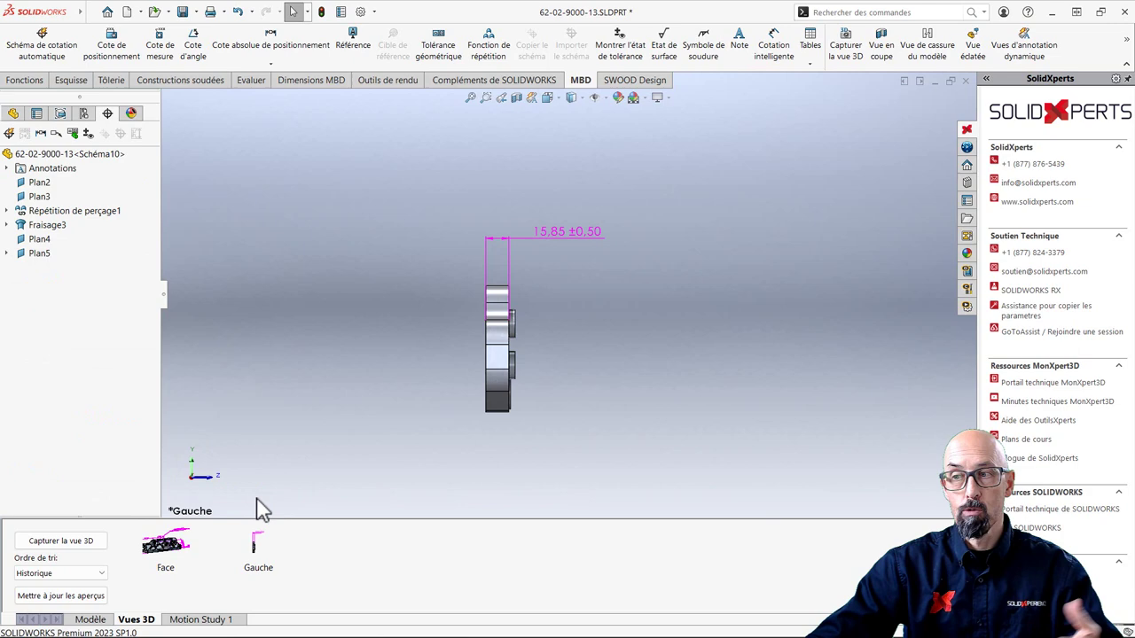
pyautogui.doubleClick(165, 552)
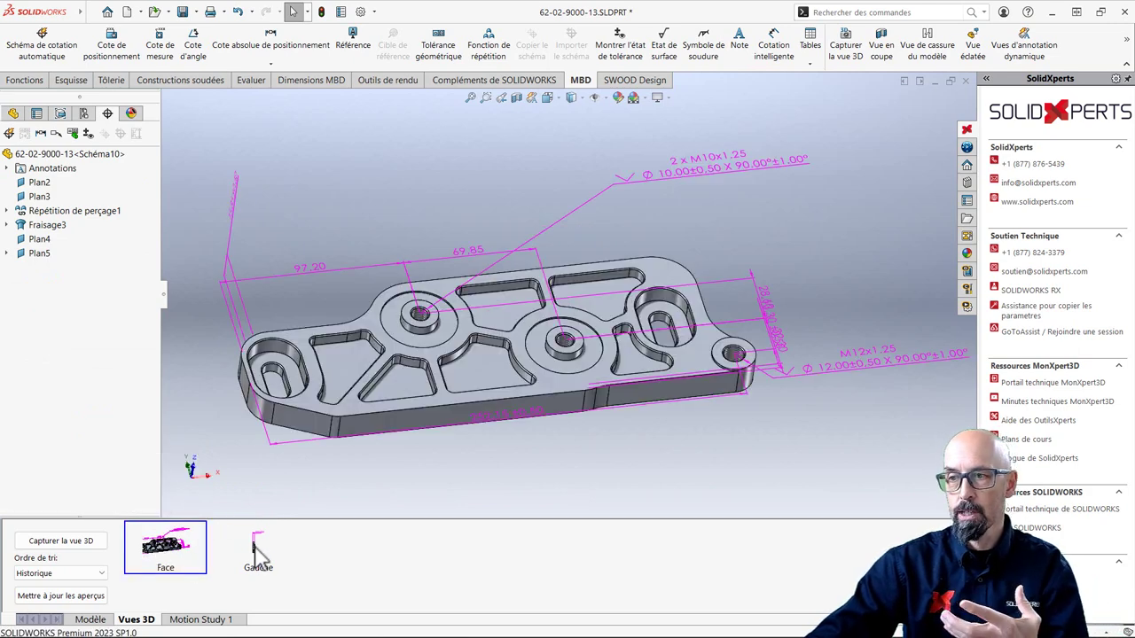
pyautogui.doubleClick(255, 547)
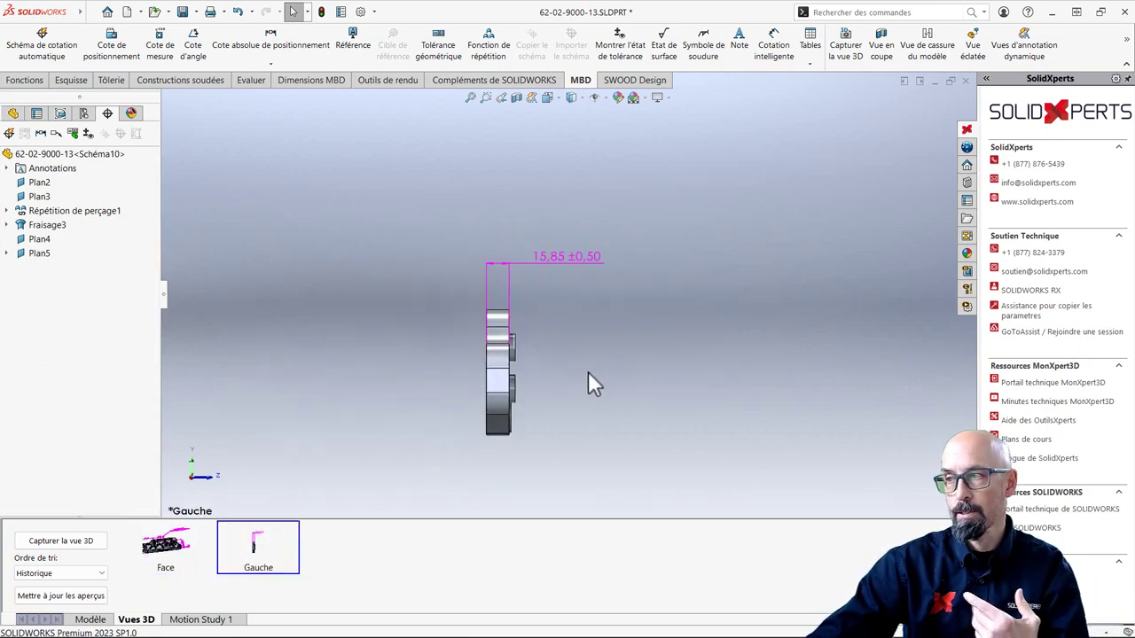
pyautogui.click(567, 256)
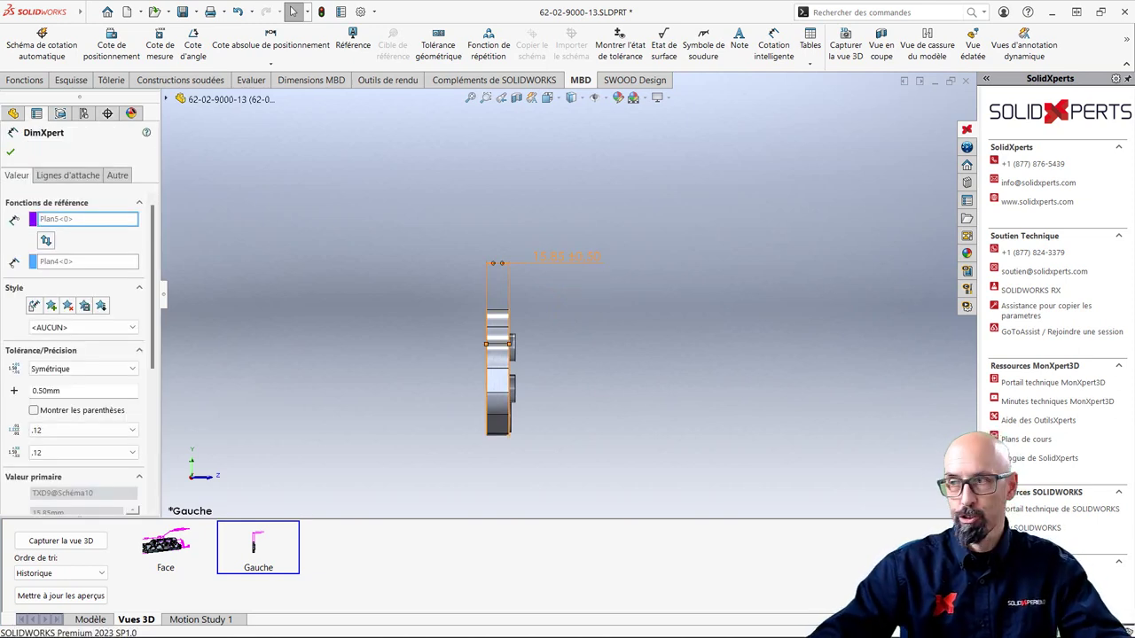
# Step: Confirm the DimXpert dimension, keeping the 15.85 ±0.50 thickness on the Gauche view
pyautogui.click(605, 376)
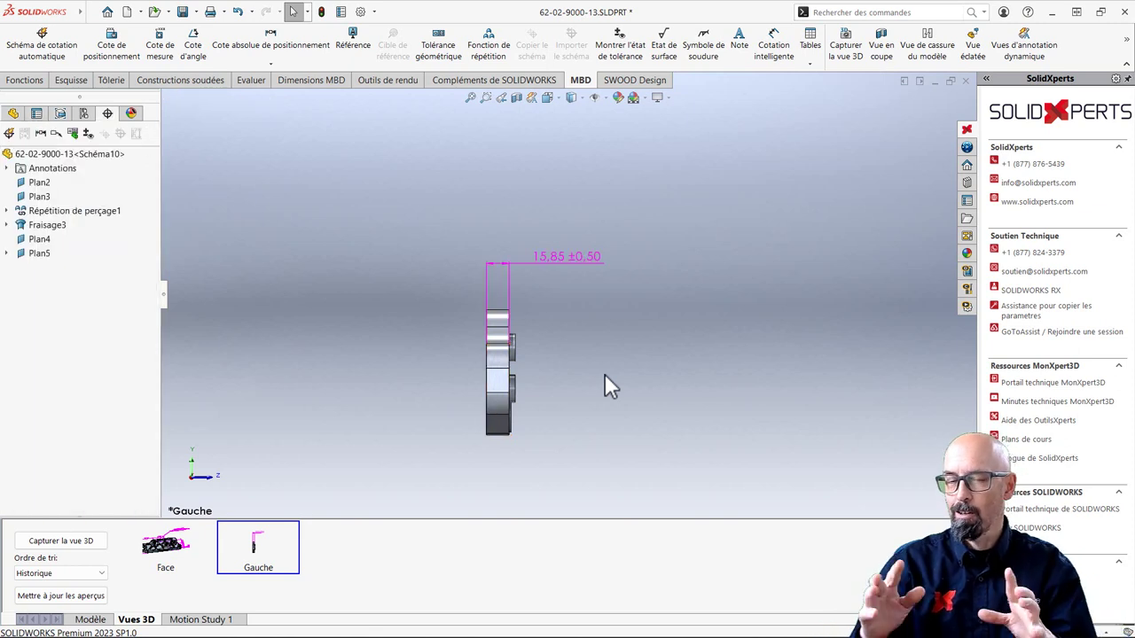